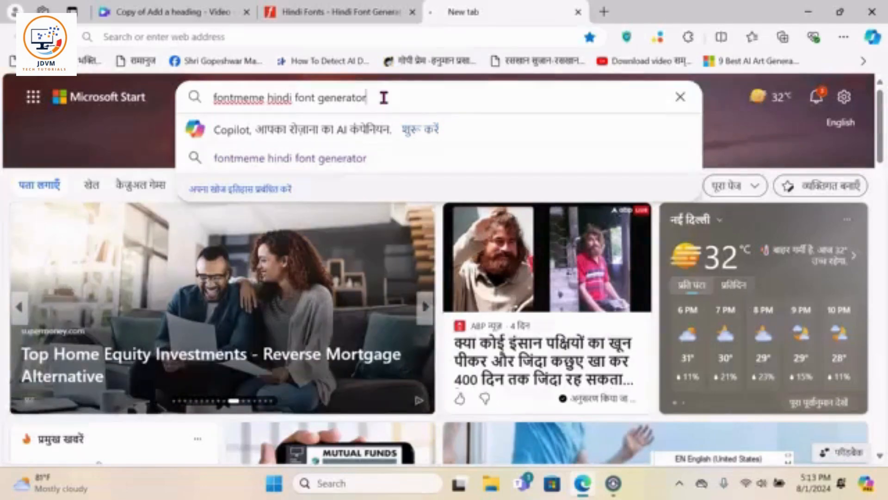
# - Search the web for "fontmeme hindi font generator", open the Font Meme result and bring up its Hindi text generator form
pyautogui.press('Return')
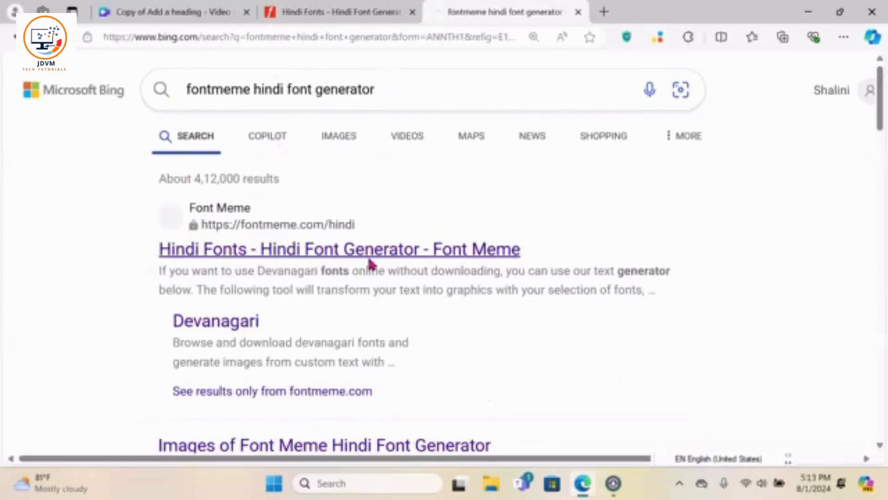
pyautogui.click(304, 258)
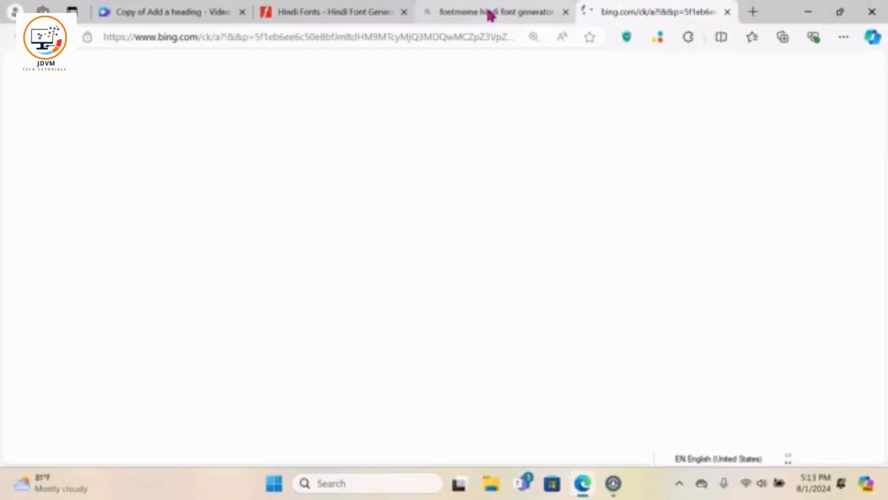
pyautogui.click(343, 11)
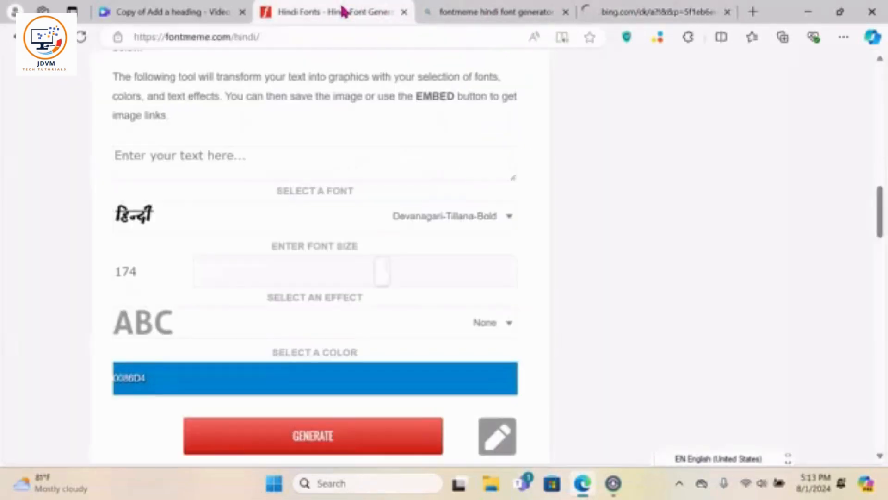
pyautogui.moveTo(881, 192)
pyautogui.mouseDown()
pyautogui.moveTo(876, 77)
pyautogui.moveTo(886, 196)
pyautogui.mouseUp()
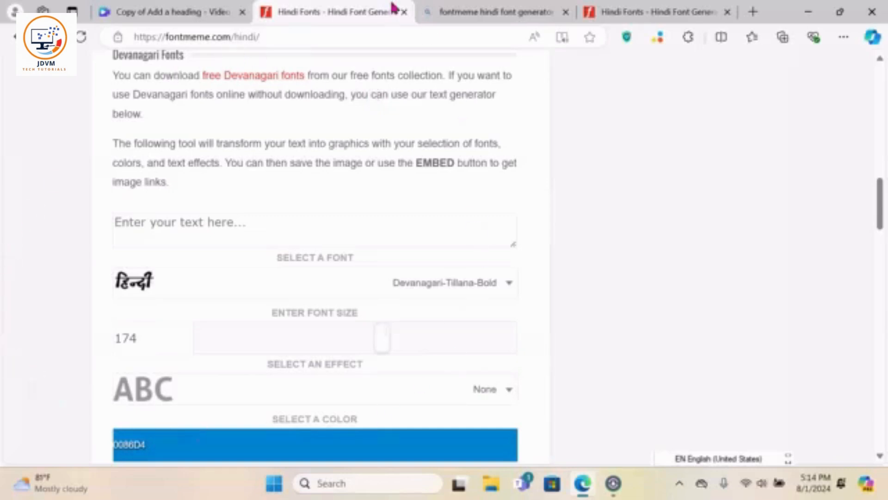
pyautogui.click(256, 225)
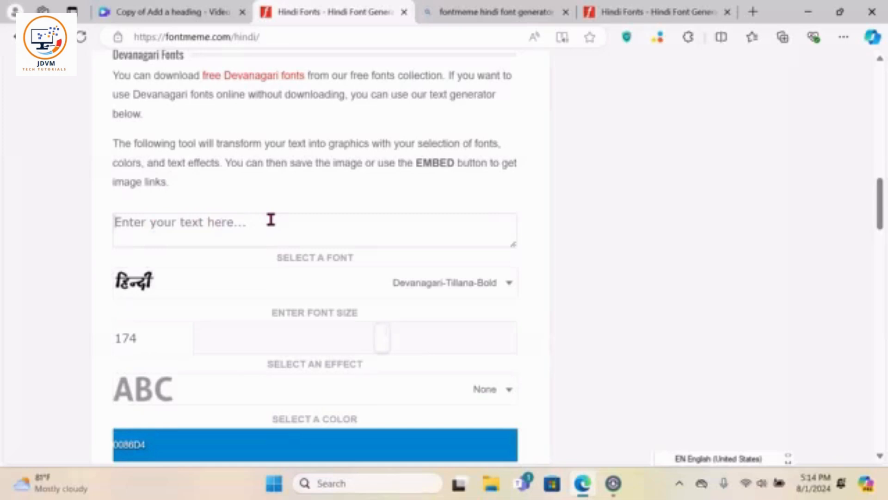
pyautogui.write('mero vindavan')
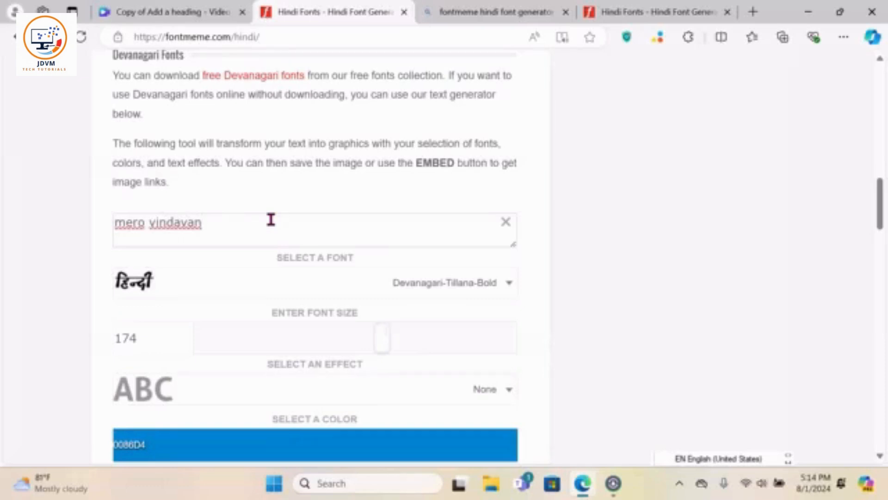
pyautogui.moveTo(244, 219); pyautogui.dragTo(105, 231)
pyautogui.press('BackSpace')
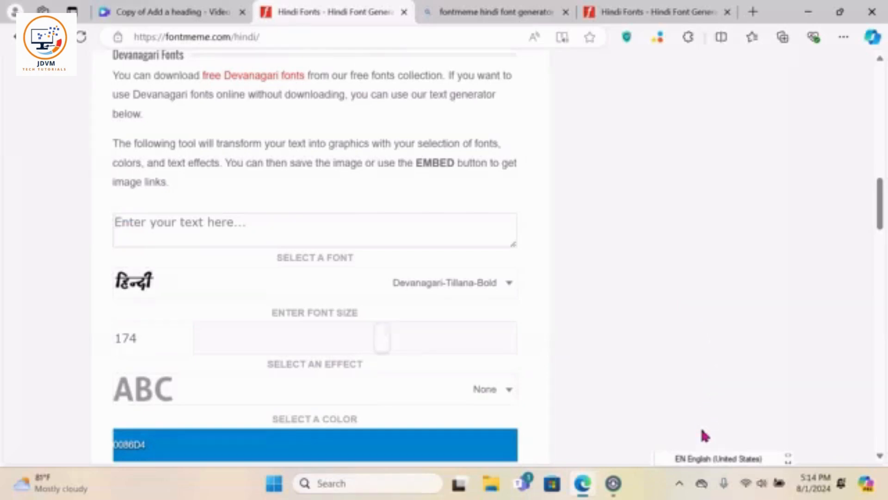
# - Switch the keyboard language to Hindi (India) and enter "मेरो वृंदावन" as the generator text
pyautogui.click(703, 457)
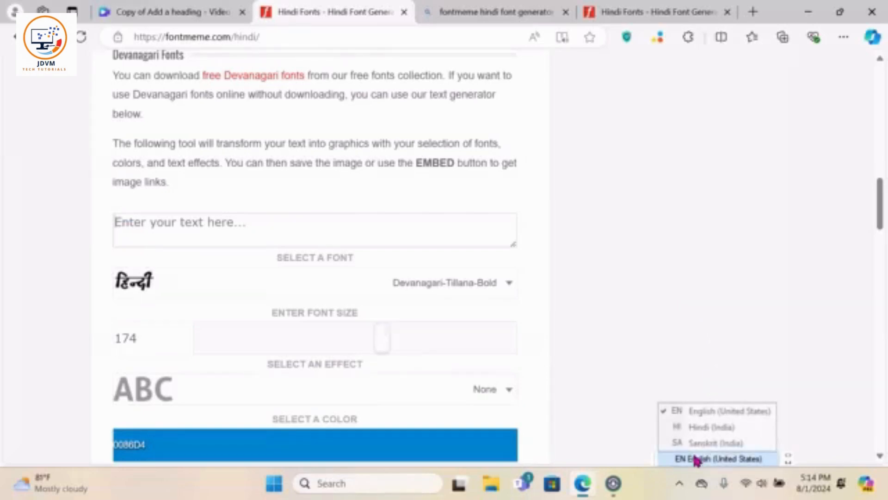
pyautogui.click(703, 427)
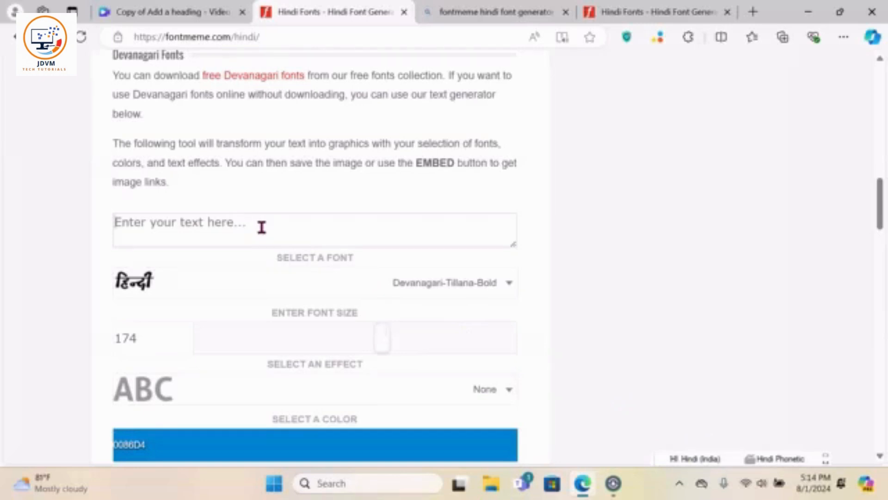
pyautogui.write('mero ')
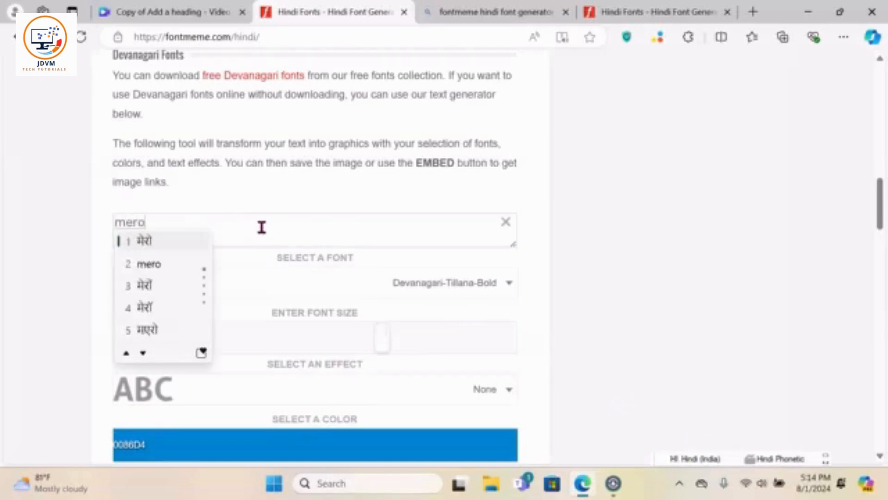
pyautogui.write('vrid')
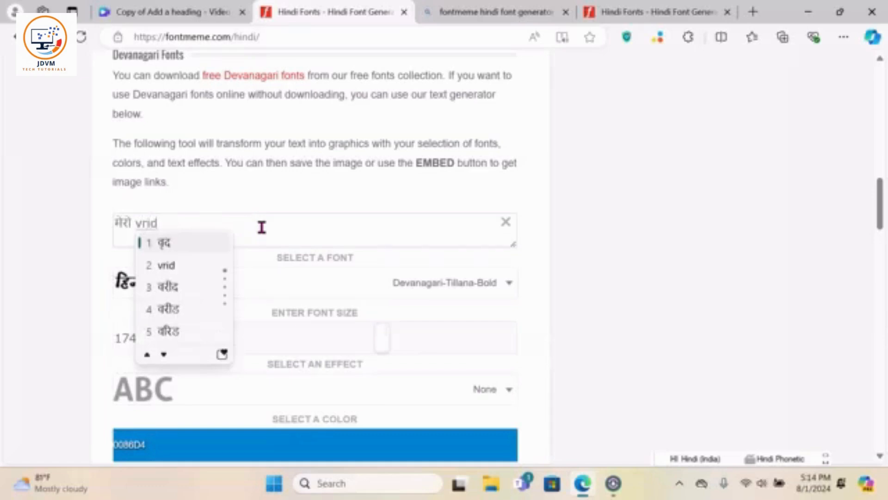
pyautogui.press('BackSpace')
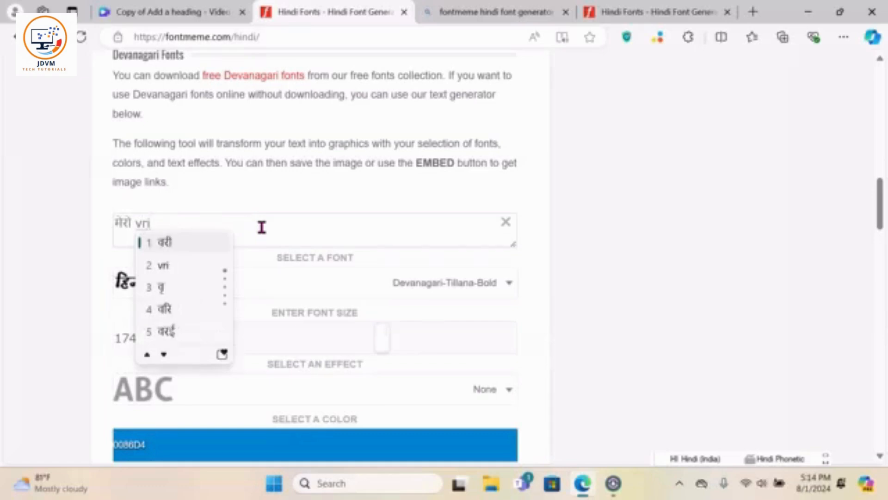
pyautogui.write('ndavan')
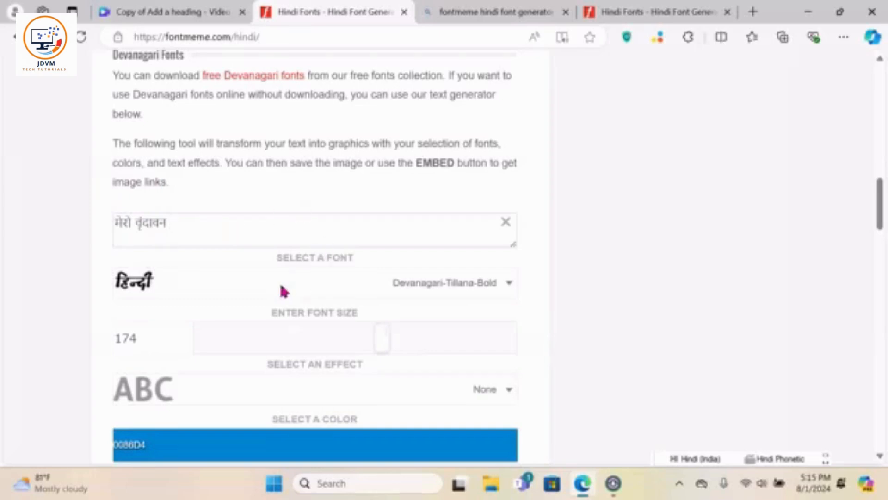
# - Choose the Devanagari-Poppins-BoldItalic font for the Hindi text
pyautogui.click(510, 285)
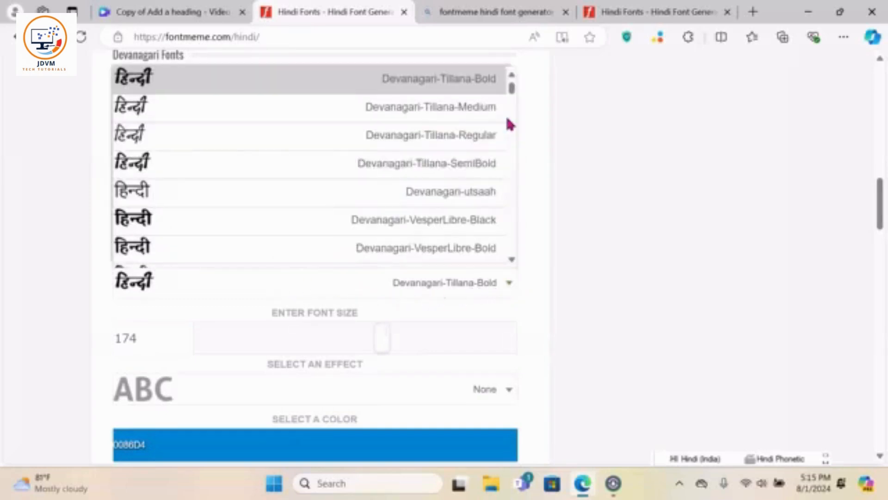
pyautogui.scroll(-10, 513, 91)
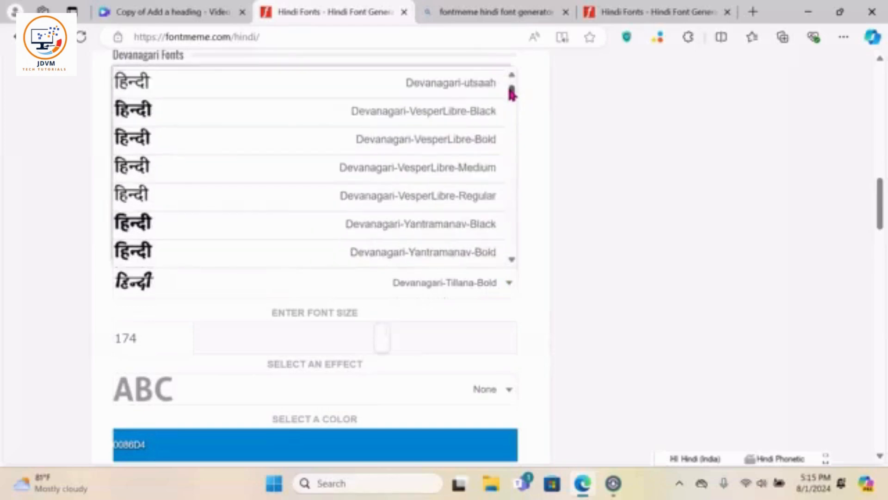
pyautogui.moveTo(513, 109); pyautogui.dragTo(525, 199)
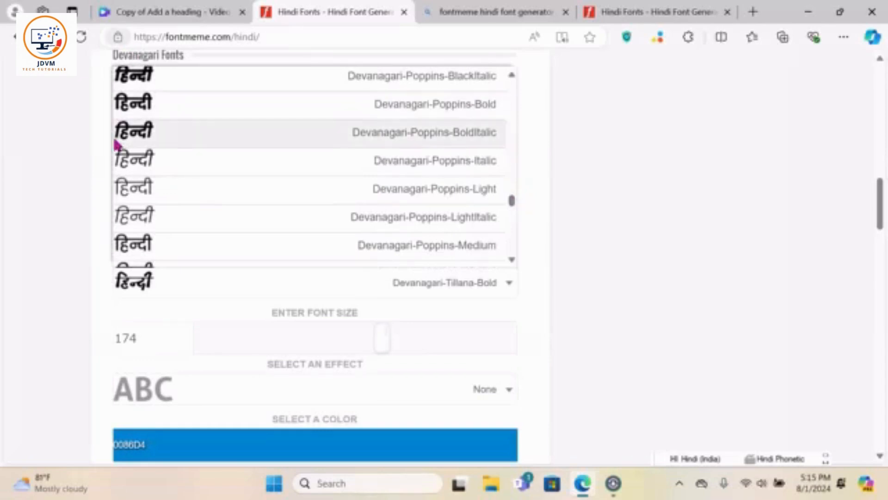
pyautogui.click(172, 141)
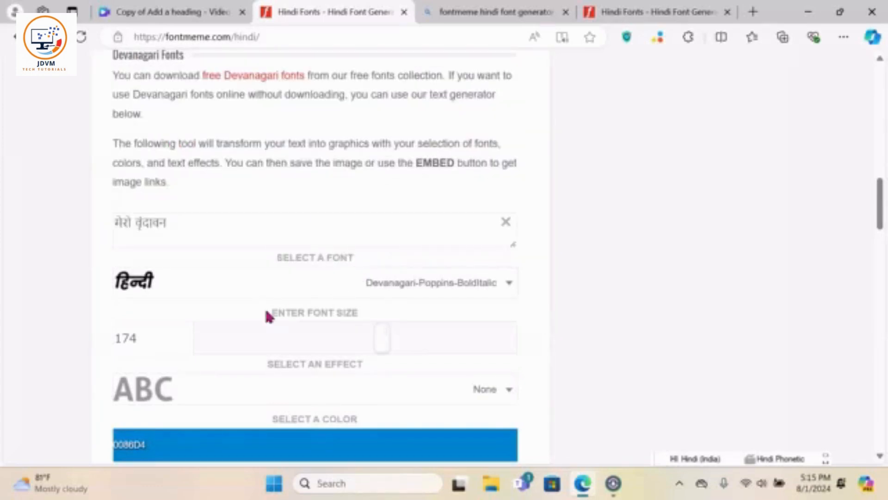
# - Set the font size of the Hindi text to 100
pyautogui.moveTo(153, 338); pyautogui.dragTo(95, 329)
pyautogui.write('100')
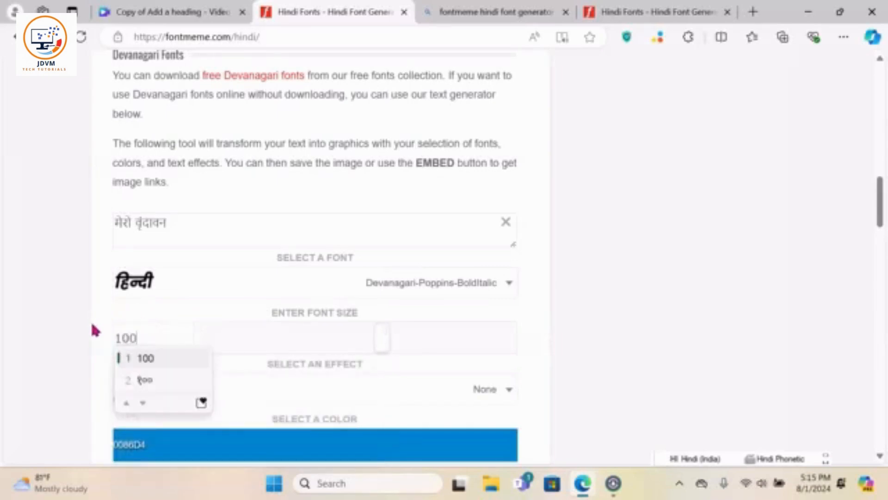
pyautogui.click(110, 324)
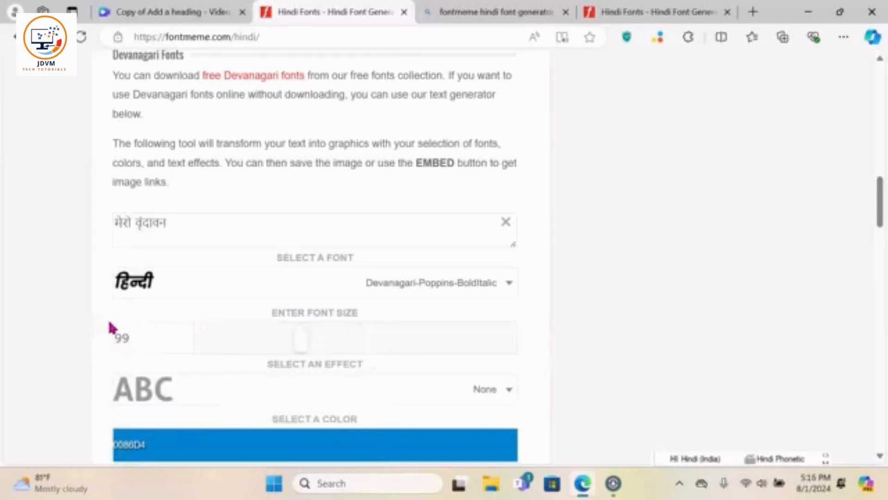
pyautogui.click(153, 330)
pyautogui.press('BackSpace')
pyautogui.press('BackSpace')
pyautogui.write('100')
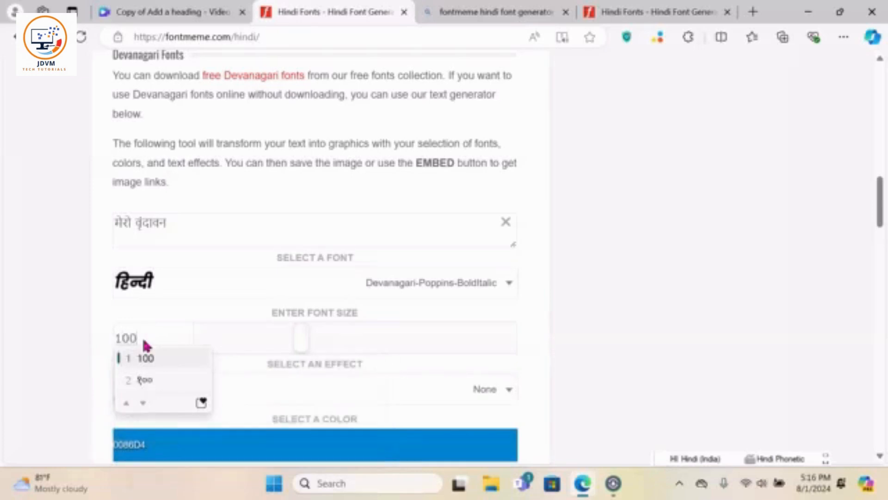
pyautogui.click(145, 359)
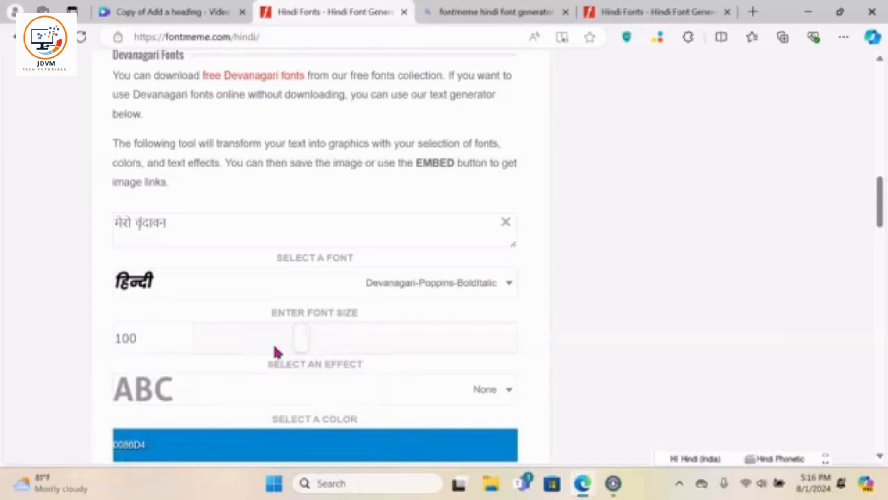
# - Change the text color to the dark red swatch C20F08
pyautogui.moveTo(884, 202); pyautogui.dragTo(885, 228)
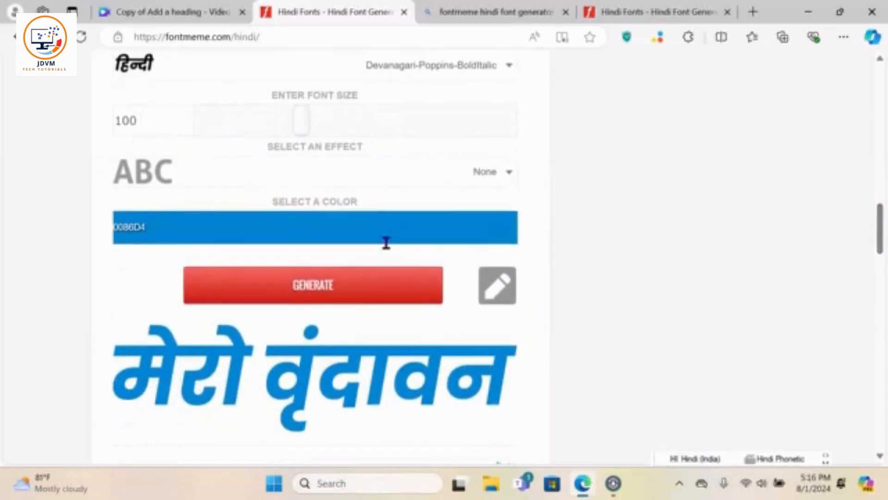
pyautogui.moveTo(194, 345); pyautogui.dragTo(166, 372)
pyautogui.click(259, 232)
pyautogui.click(294, 229)
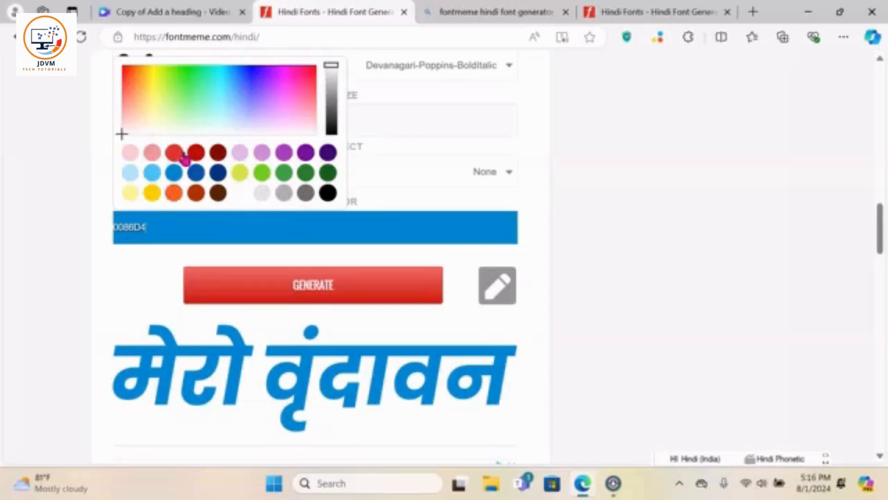
pyautogui.click(197, 154)
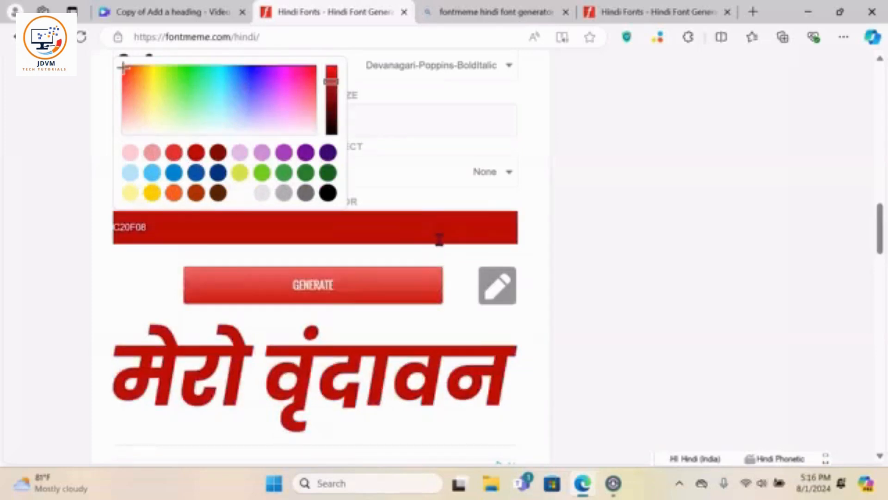
pyautogui.click(584, 228)
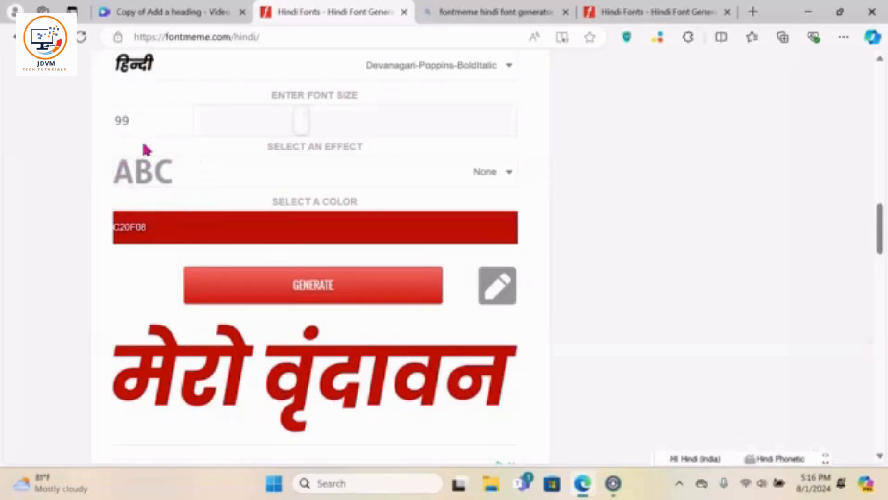
# - Apply the Style-RobT effect to the Hindi text
pyautogui.click(511, 173)
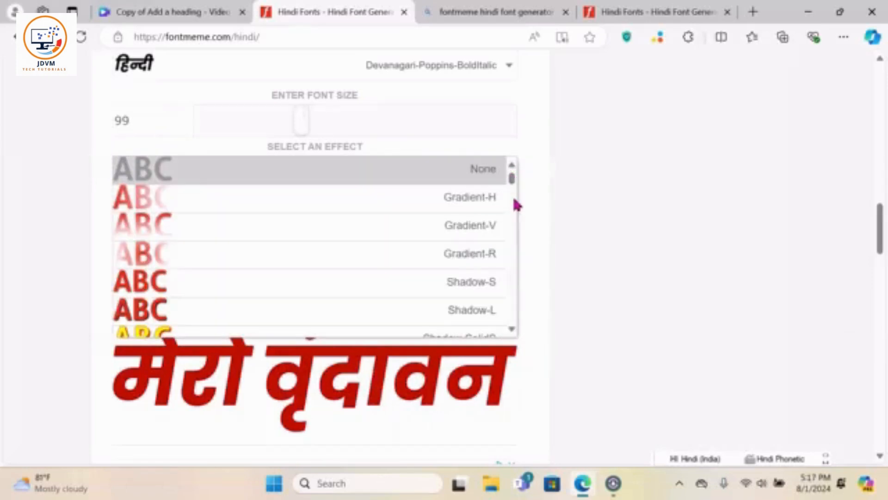
pyautogui.moveTo(511, 185); pyautogui.dragTo(513, 284)
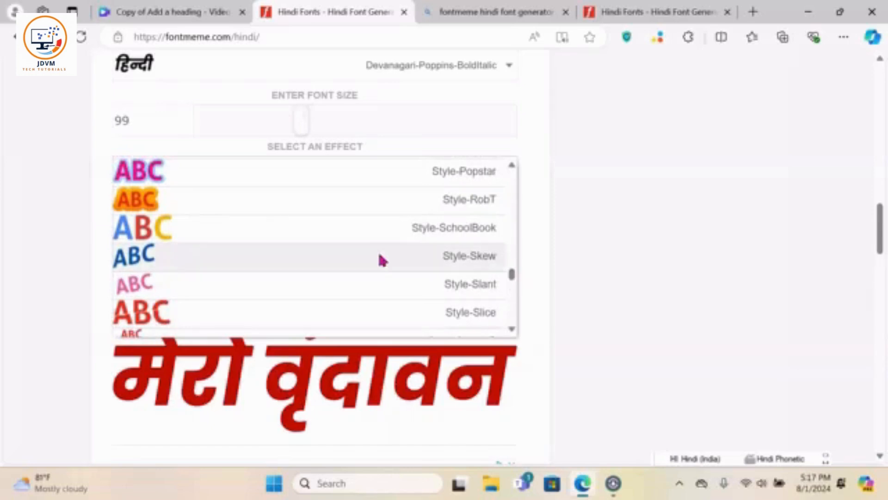
pyautogui.click(135, 209)
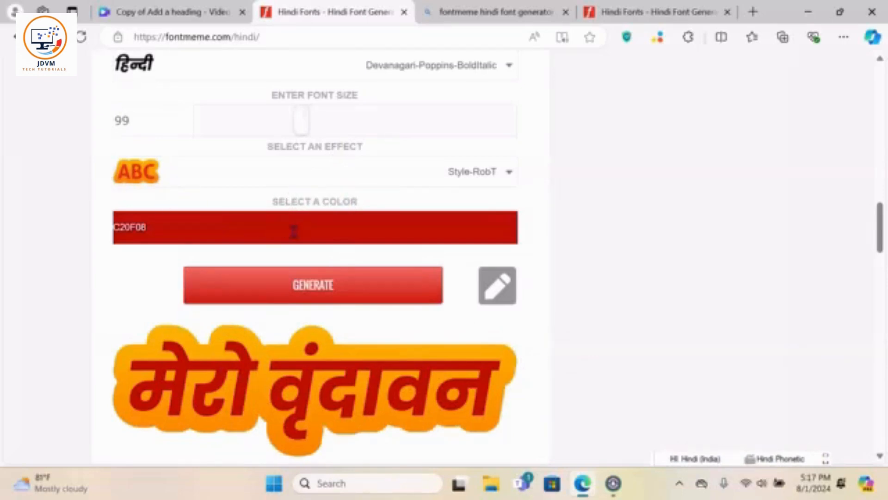
# - Change the text color to the dark blue swatch 0755AA
pyautogui.click(300, 234)
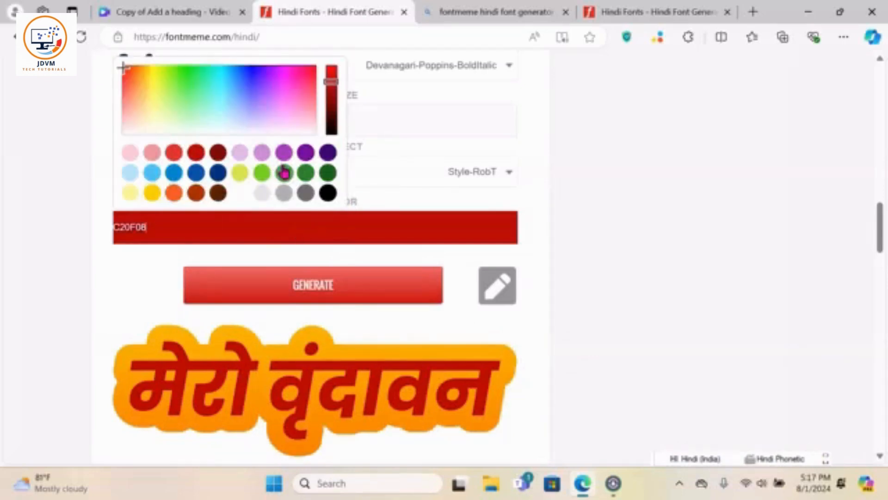
pyautogui.click(196, 182)
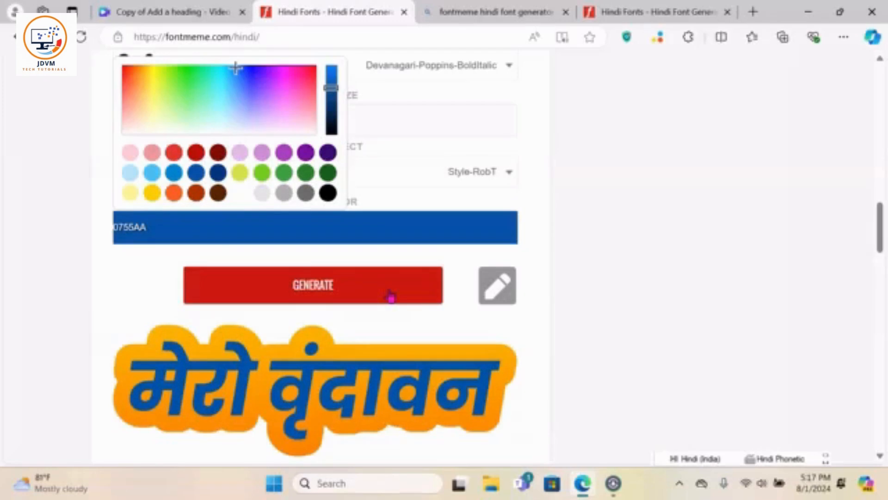
pyautogui.click(737, 202)
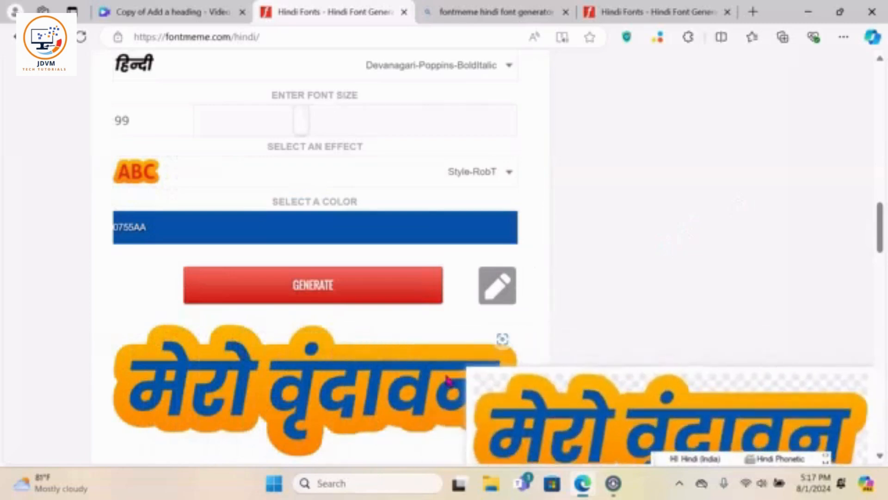
# - Apply the Style-SplitColor effect to the Hindi text and bring its generated preview into view
pyautogui.click(509, 176)
pyautogui.scroll(-5, 505, 194)
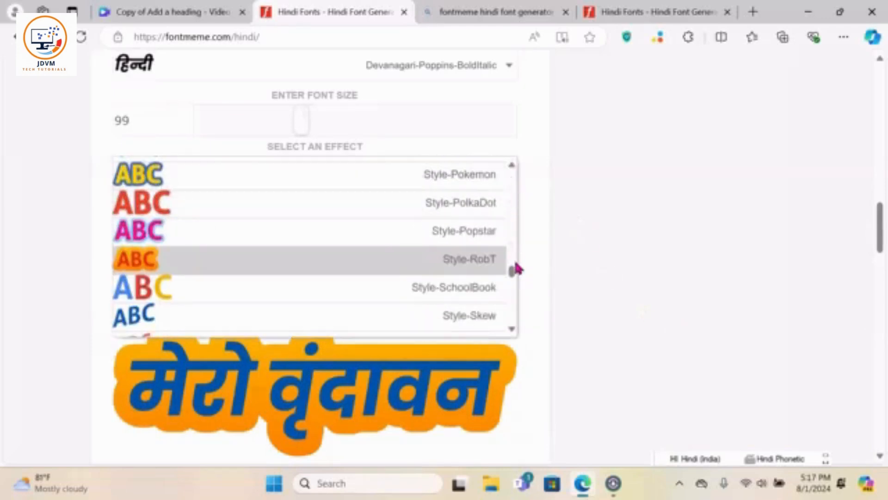
pyautogui.moveTo(512, 276)
pyautogui.mouseDown()
pyautogui.moveTo(513, 324)
pyautogui.moveTo(514, 287)
pyautogui.mouseUp()
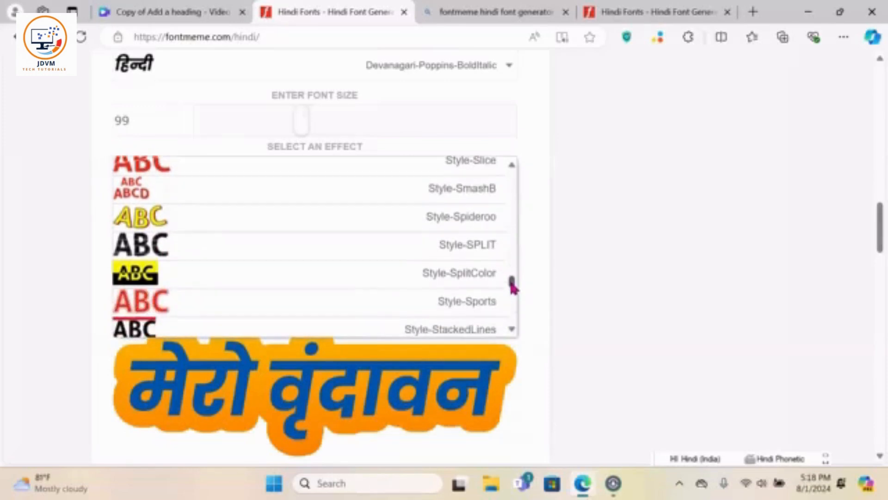
pyautogui.click(138, 272)
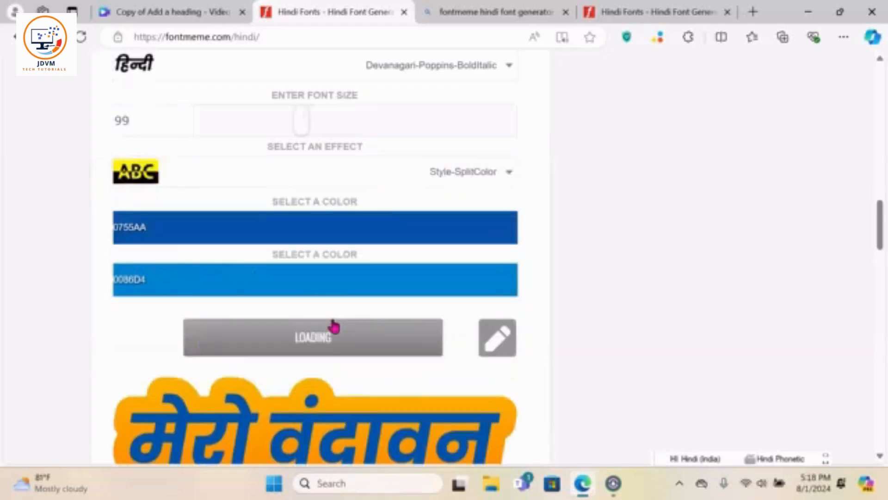
pyautogui.moveTo(880, 218); pyautogui.dragTo(880, 234)
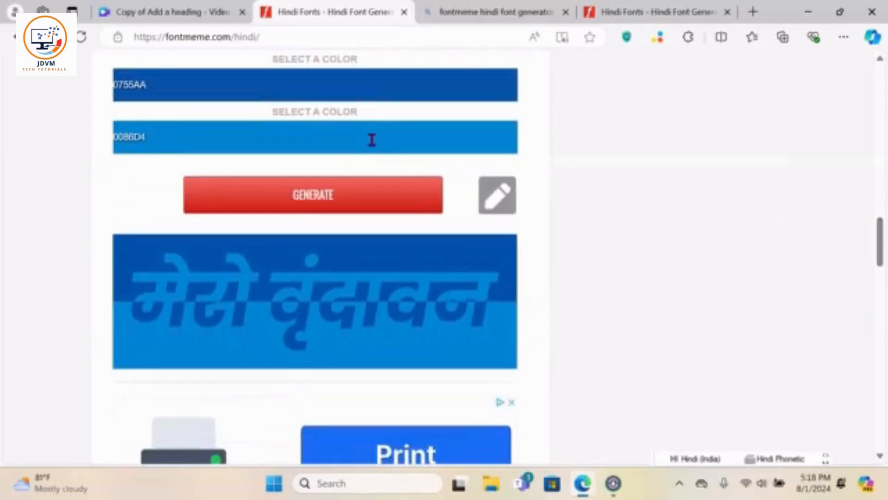
# - Try the rust swatch B23602 as the first SplitColor color and replace it with the light pink swatch FFCDD2
pyautogui.click(371, 91)
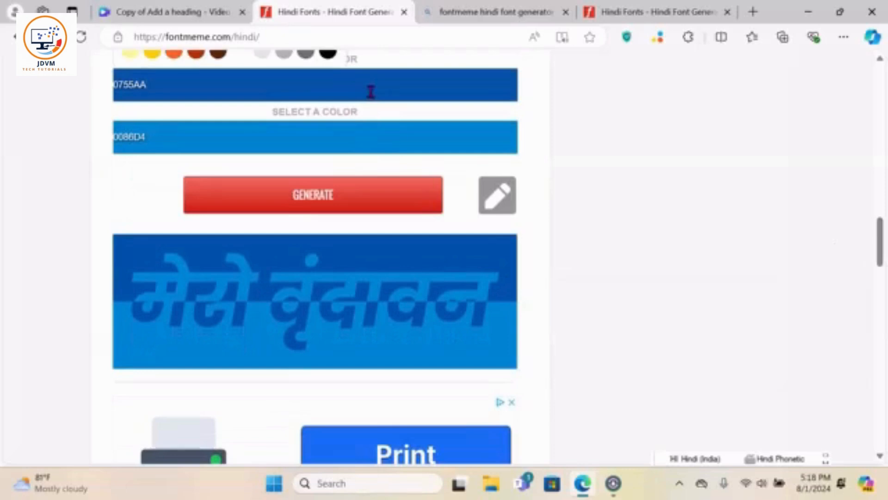
pyautogui.moveTo(881, 248); pyautogui.dragTo(880, 234)
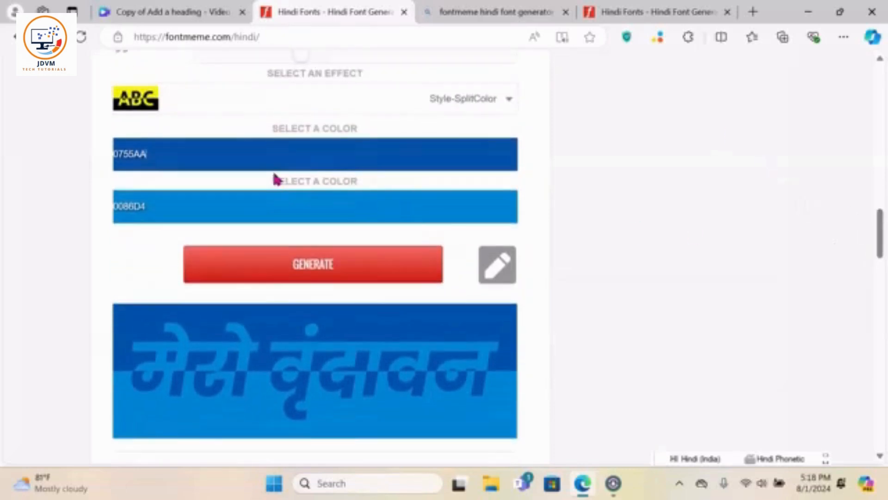
pyautogui.click(268, 155)
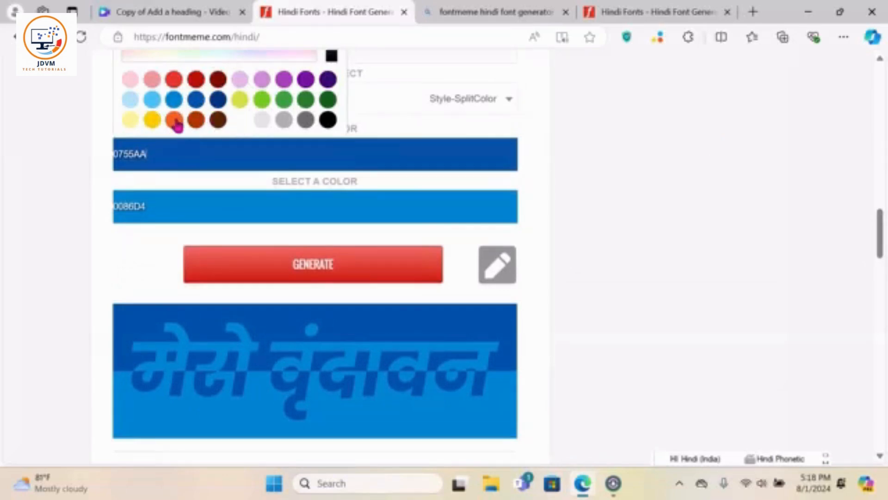
pyautogui.click(196, 123)
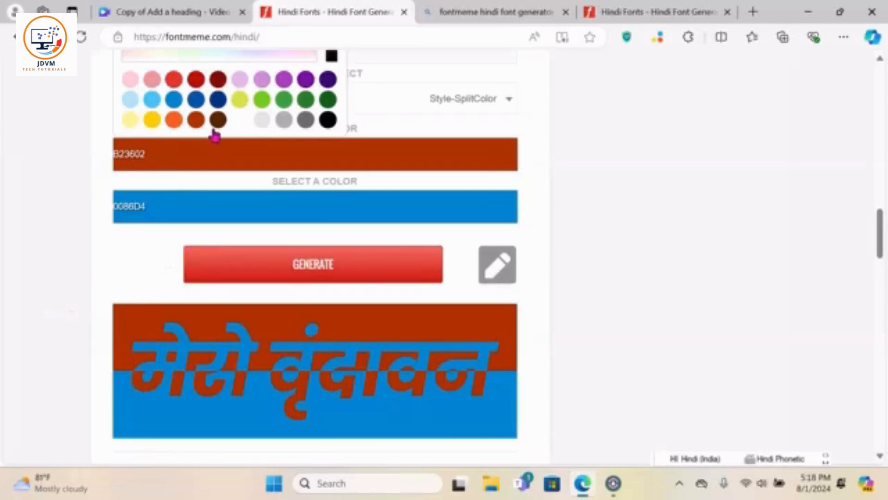
pyautogui.click(131, 82)
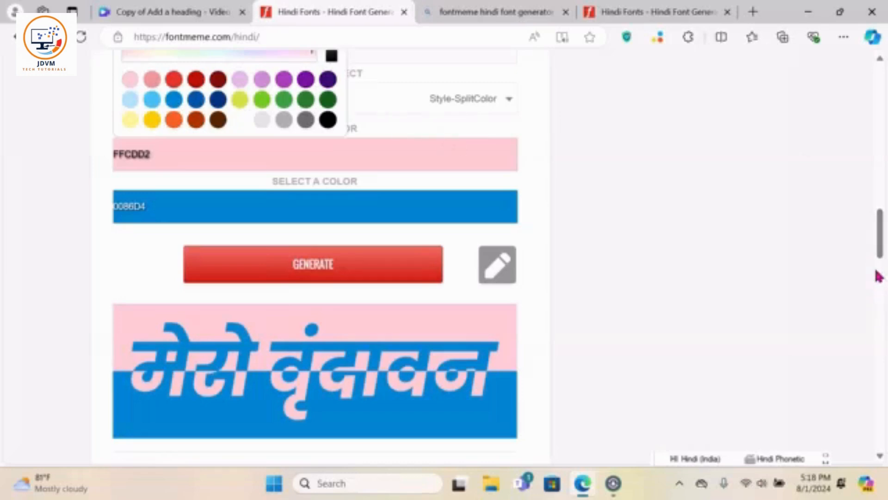
# - Apply the Style-NameTag-Blue effect to the Hindi text
pyautogui.moveTo(877, 252)
pyautogui.mouseDown()
pyautogui.moveTo(877, 236)
pyautogui.moveTo(878, 255)
pyautogui.mouseUp()
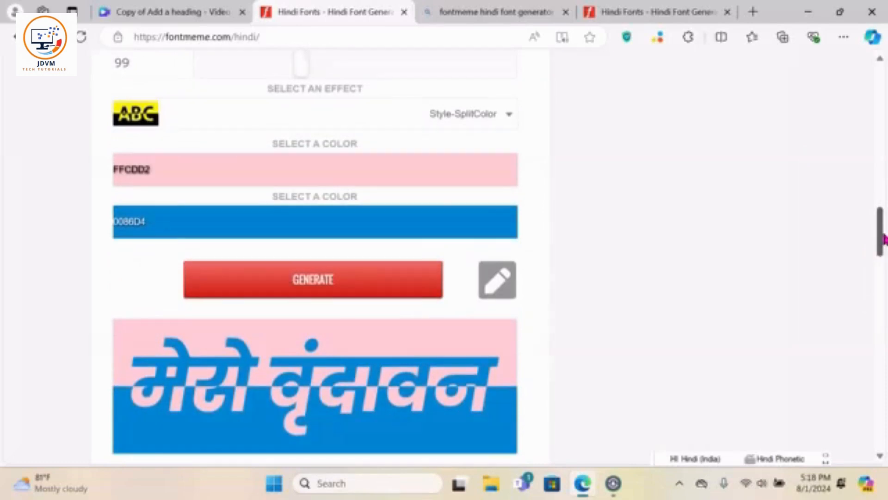
pyautogui.moveTo(881, 238)
pyautogui.mouseDown()
pyautogui.moveTo(883, 205)
pyautogui.moveTo(885, 232)
pyautogui.mouseUp()
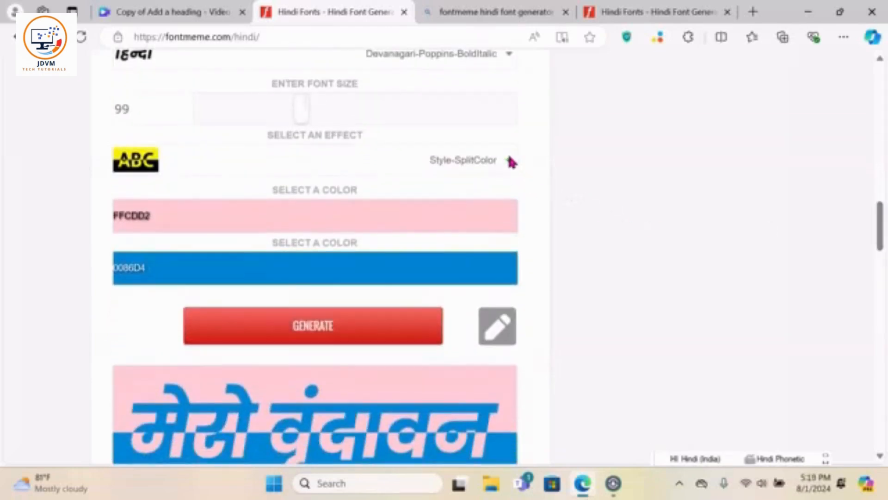
pyautogui.click(510, 162)
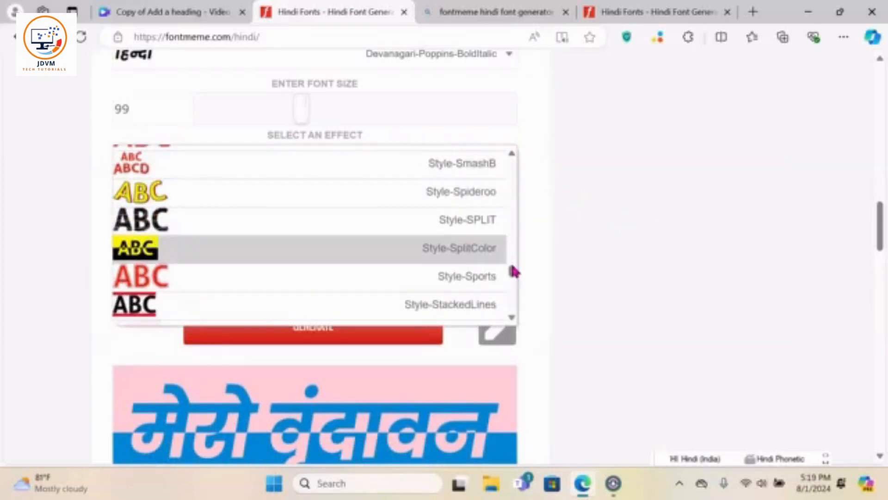
pyautogui.moveTo(513, 274); pyautogui.dragTo(516, 242)
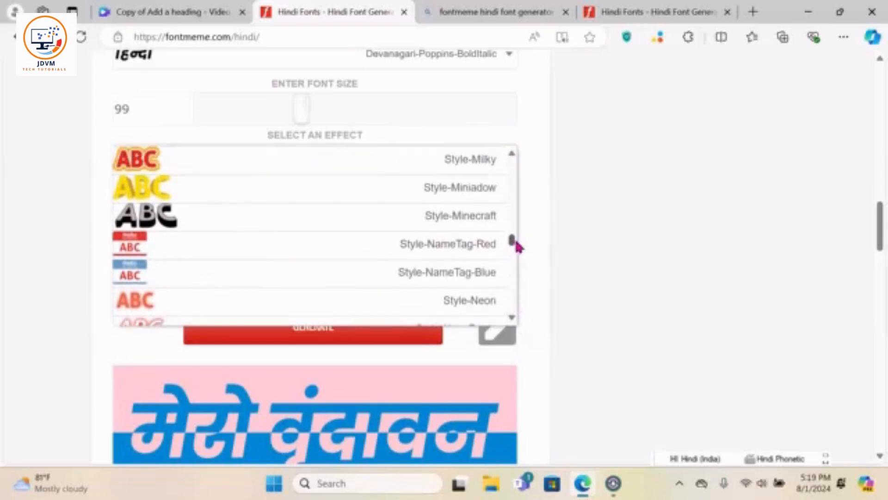
pyautogui.click(138, 272)
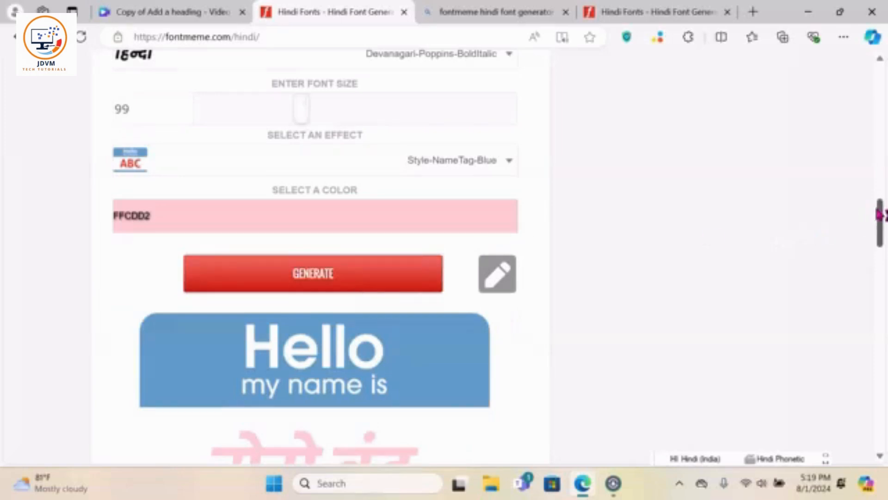
# - Apply the Style-ConcaveTT effect to the Hindi text and change its color to the rust swatch B23602
pyautogui.moveTo(879, 214)
pyautogui.mouseDown()
pyautogui.moveTo(877, 246)
pyautogui.moveTo(876, 198)
pyautogui.mouseUp()
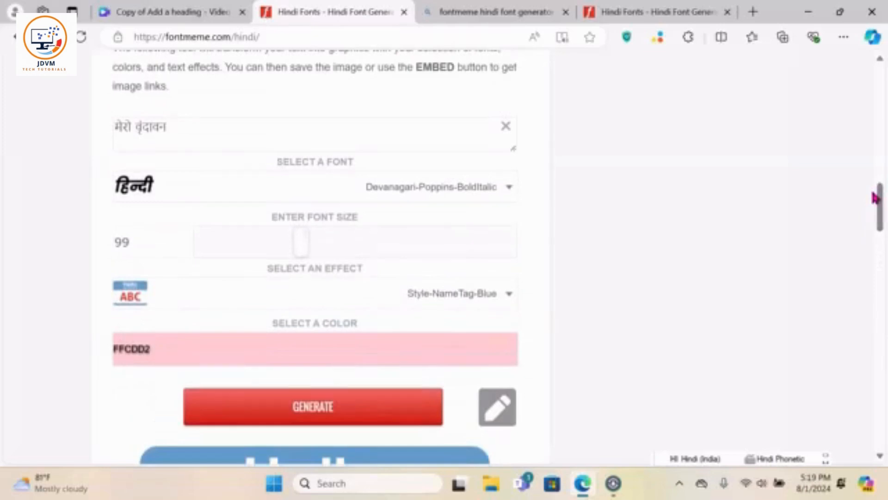
pyautogui.click(510, 298)
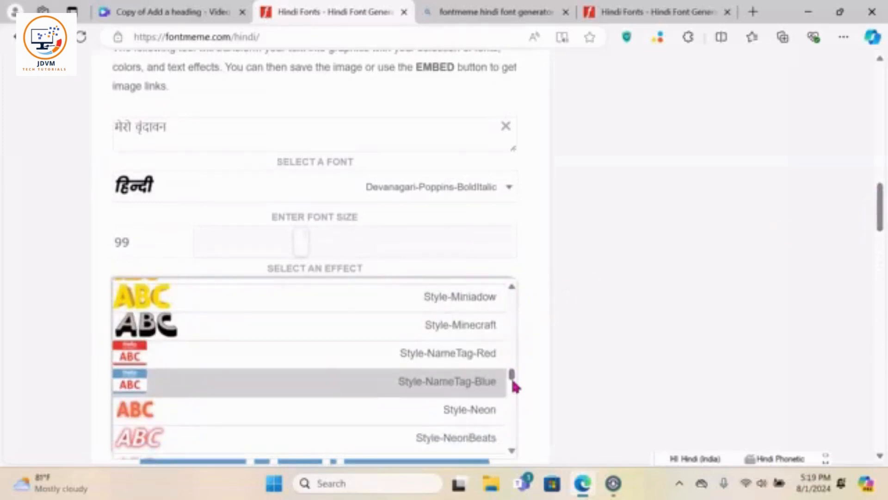
pyautogui.moveTo(513, 378); pyautogui.dragTo(514, 352)
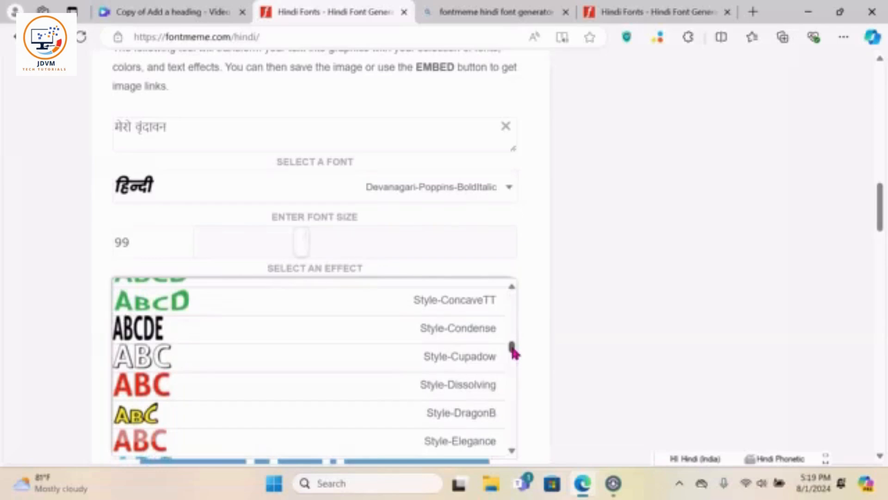
pyautogui.click(182, 305)
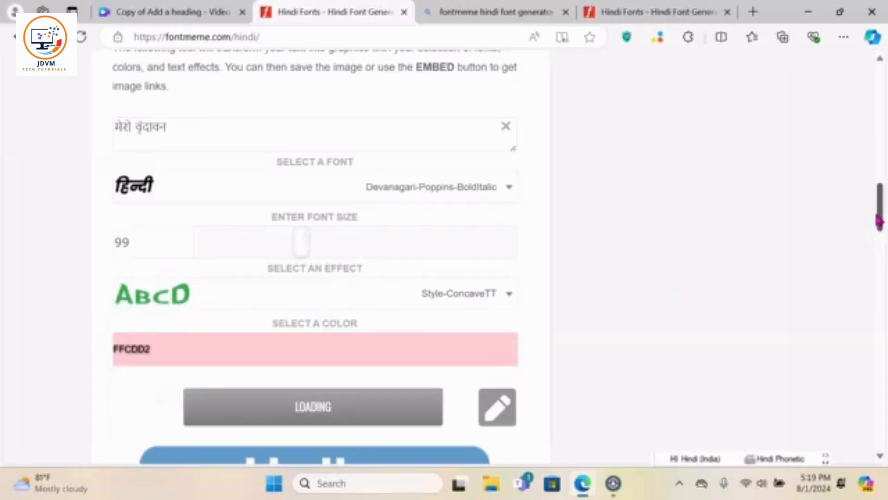
pyautogui.moveTo(879, 222); pyautogui.dragTo(878, 243)
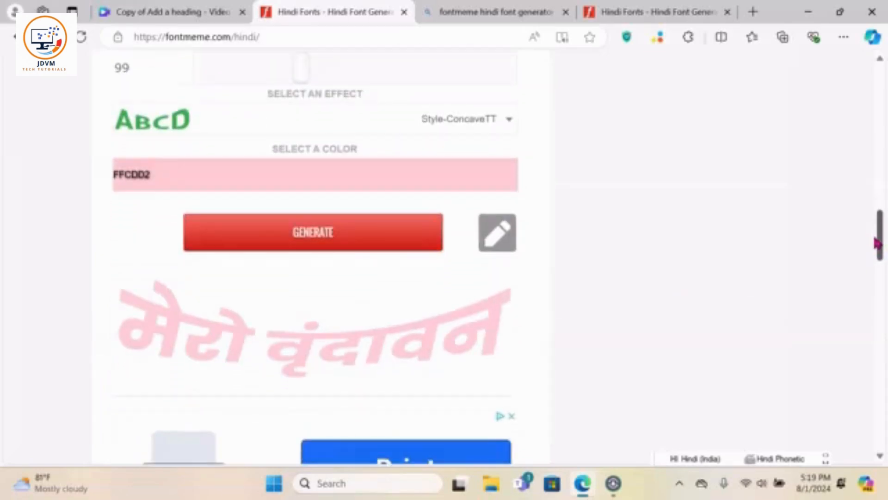
pyautogui.click(312, 160)
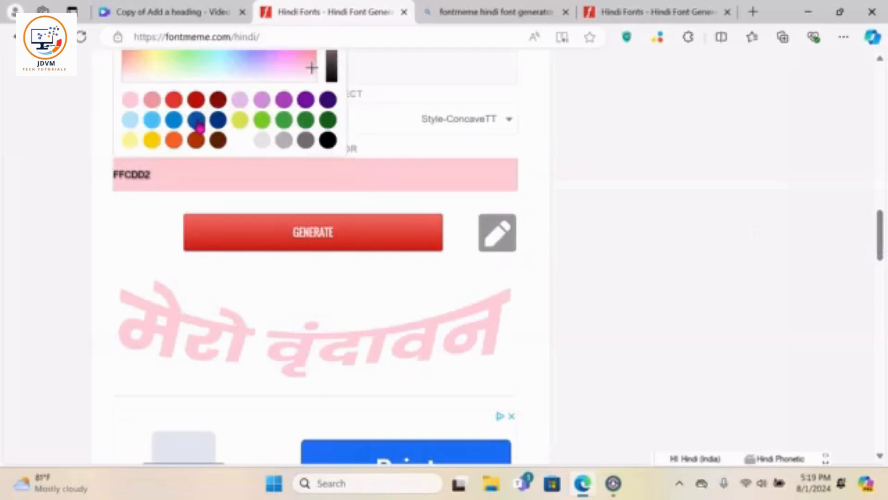
pyautogui.click(198, 143)
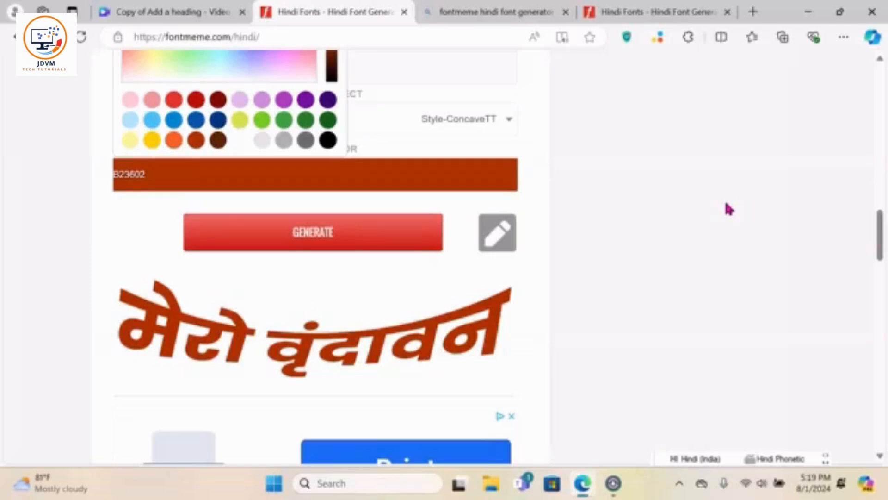
pyautogui.click(676, 486)
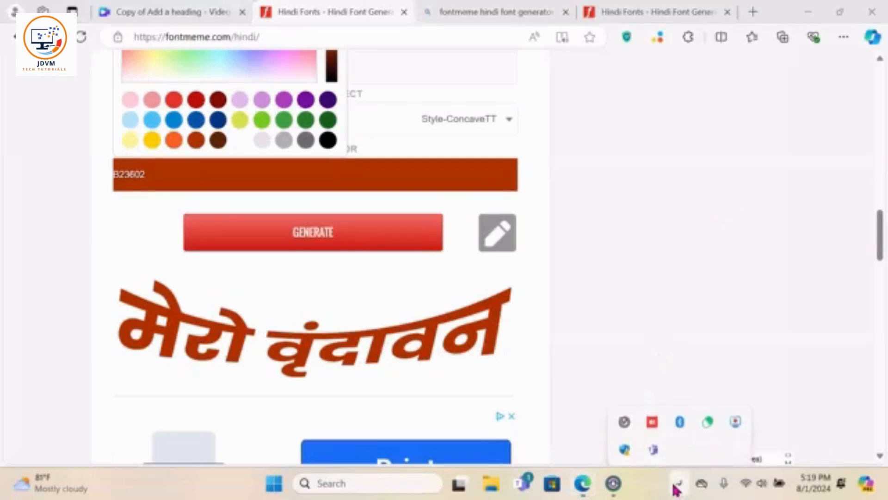
pyautogui.rightClick(737, 415)
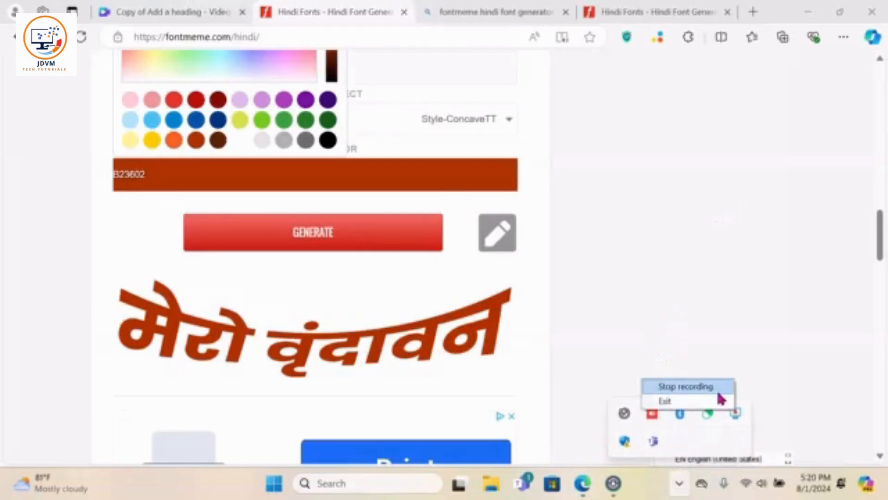
pyautogui.click(717, 392)
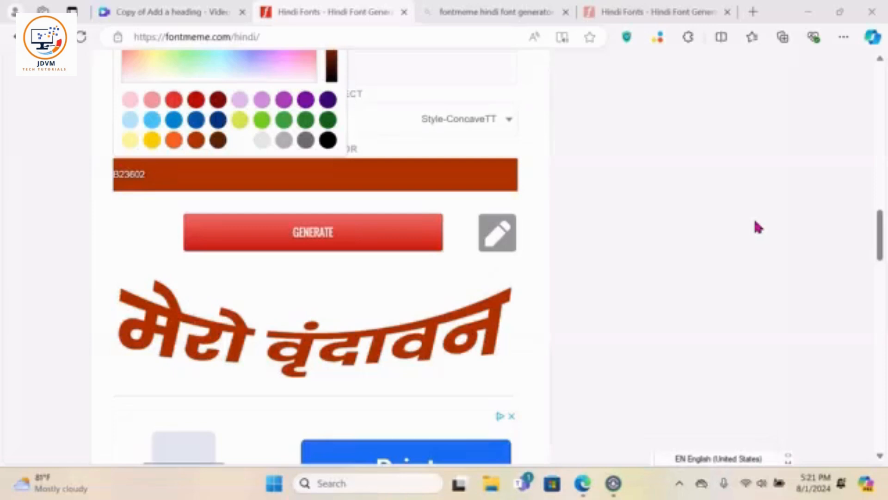
# - Look through the available text effects down to the Texture group and leave the selected effect as it is
pyautogui.moveTo(880, 241); pyautogui.dragTo(883, 233)
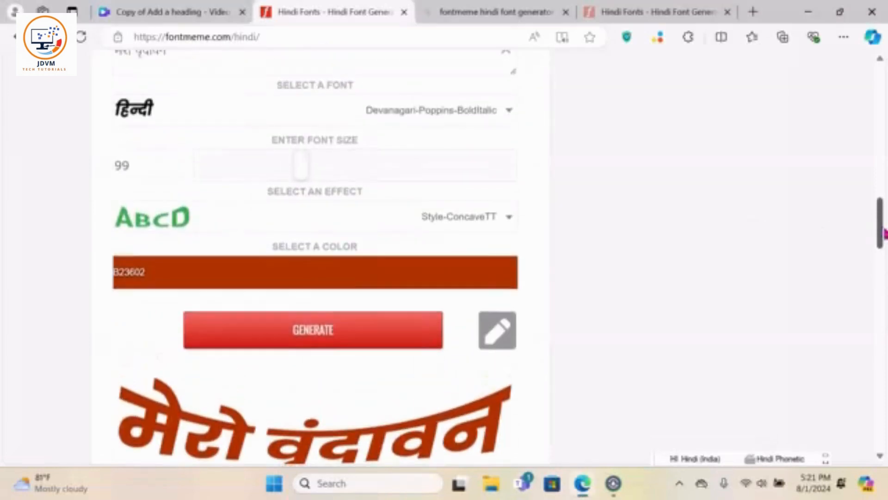
pyautogui.click(511, 218)
pyautogui.scroll(-10, 509, 227)
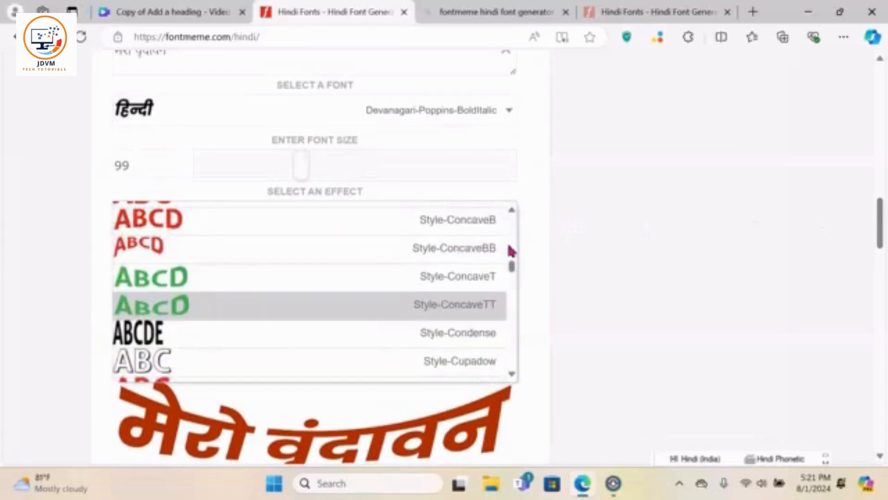
pyautogui.moveTo(513, 271); pyautogui.dragTo(512, 351)
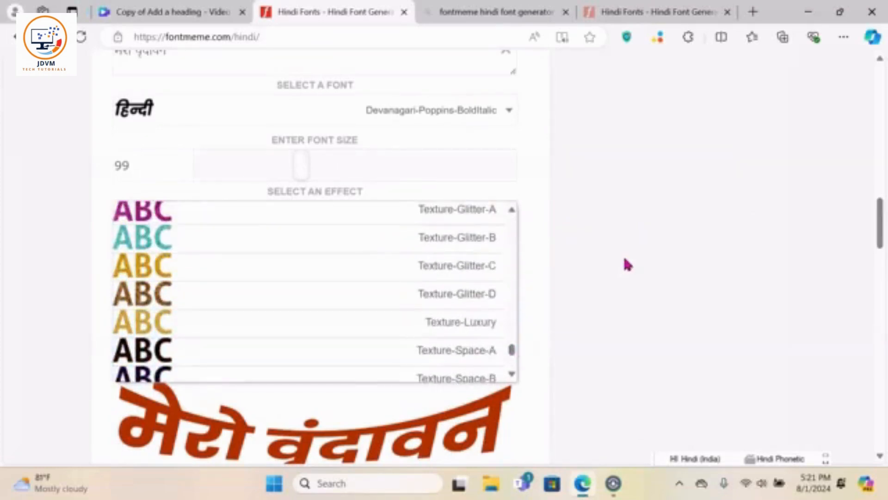
pyautogui.click(627, 265)
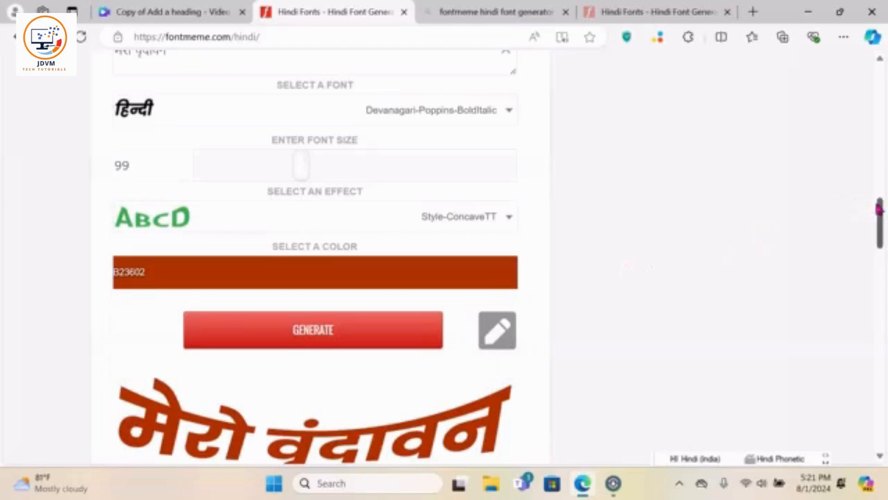
# - Show the further editing options for the generated text image and open it in the Wavy Effect tool
pyautogui.moveTo(881, 213); pyautogui.dragTo(880, 235)
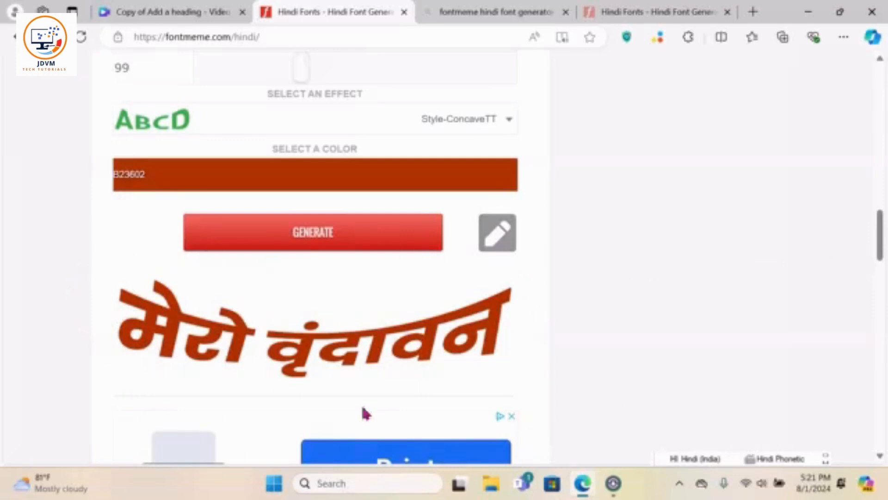
pyautogui.click(507, 242)
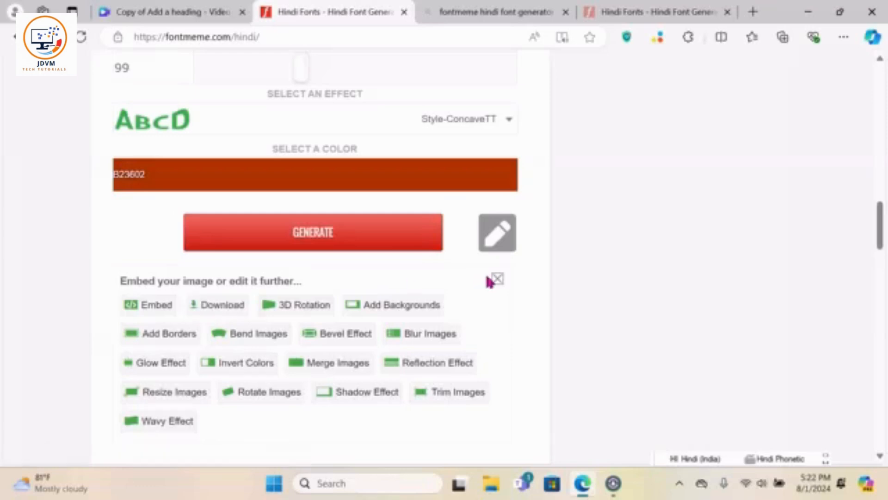
pyautogui.moveTo(881, 221)
pyautogui.mouseDown()
pyautogui.moveTo(881, 250)
pyautogui.moveTo(883, 238)
pyautogui.mouseUp()
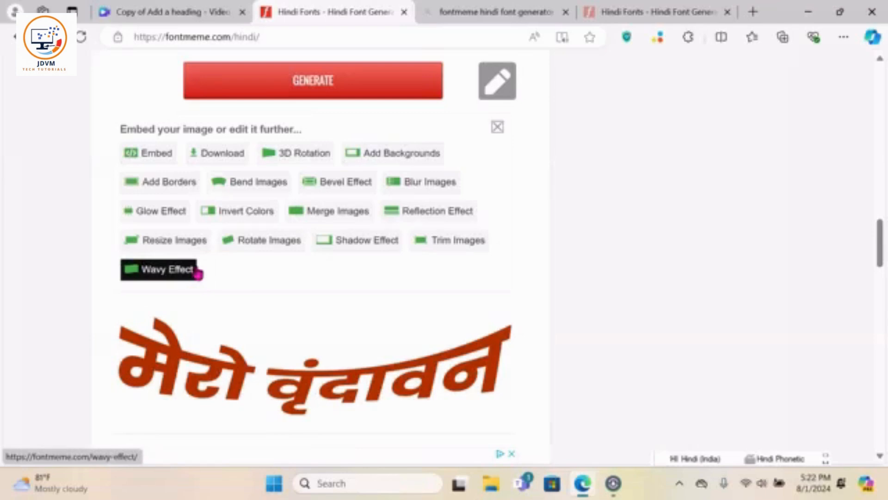
pyautogui.click(183, 275)
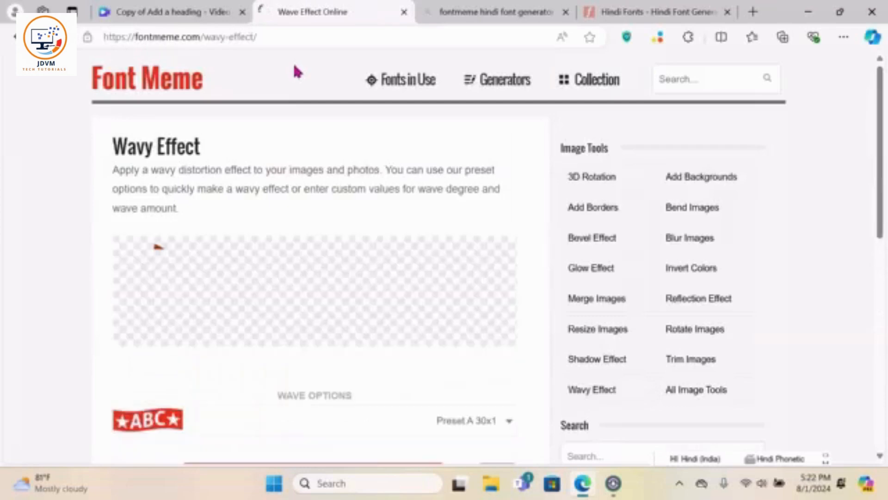
# - Apply the wave option Preset D -30x2 to the Hindi text image and bring the result into view
pyautogui.moveTo(881, 93)
pyautogui.mouseDown()
pyautogui.moveTo(887, 293)
pyautogui.moveTo(887, 118)
pyautogui.moveTo(887, 172)
pyautogui.mouseUp()
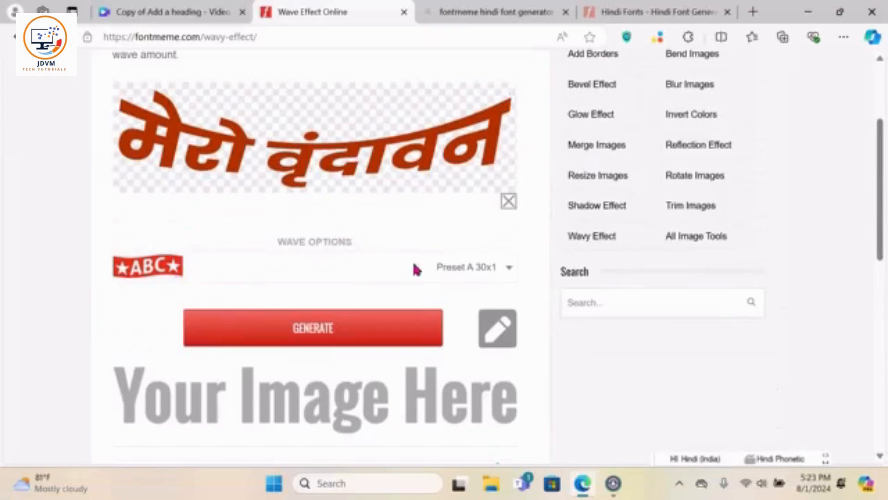
pyautogui.click(511, 271)
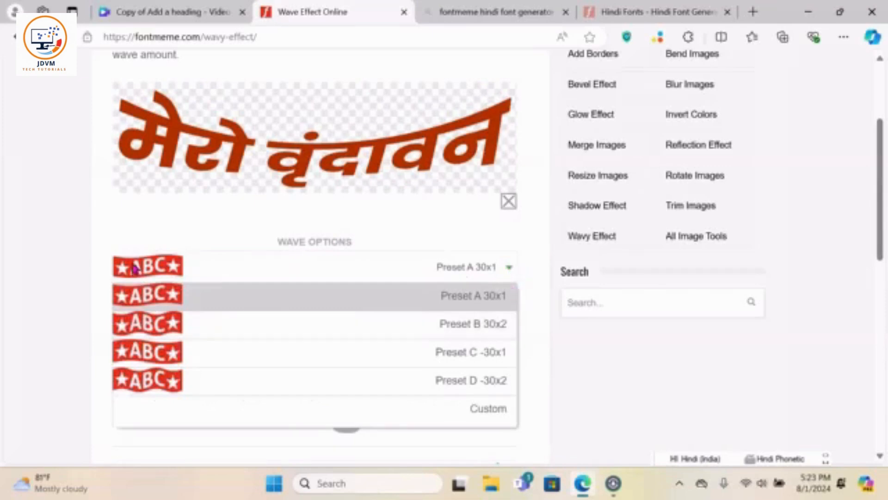
pyautogui.click(152, 392)
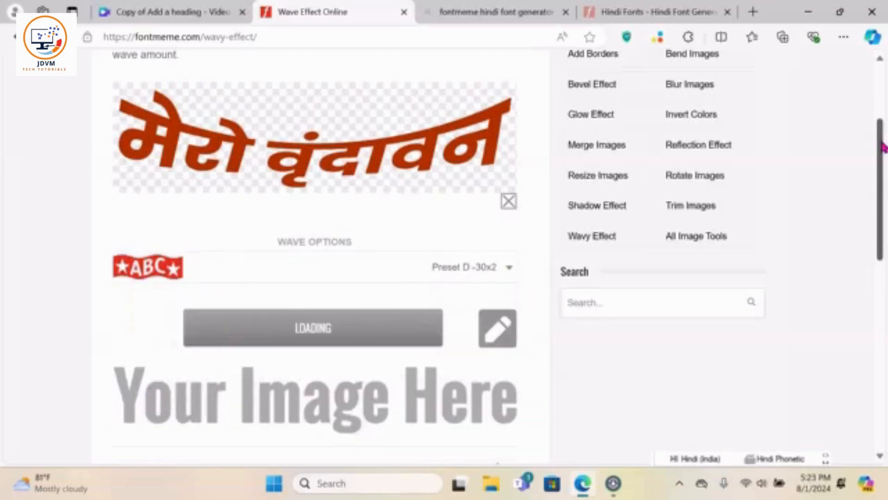
pyautogui.moveTo(883, 147); pyautogui.dragTo(886, 195)
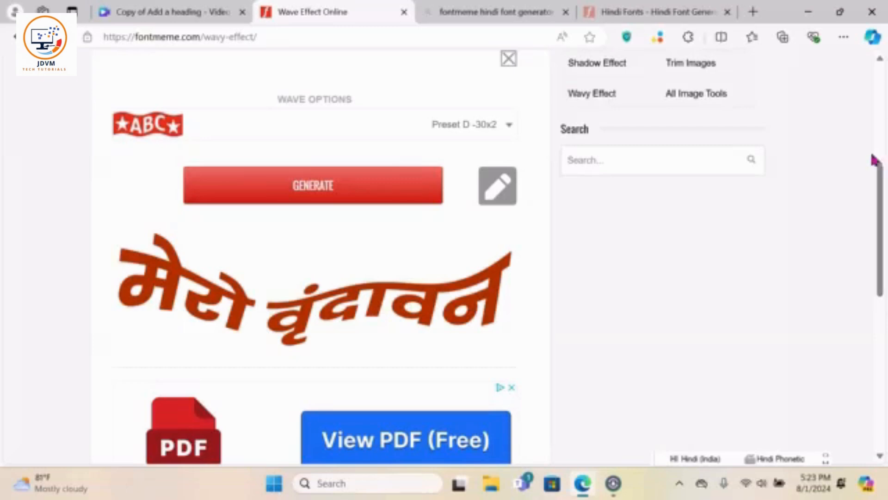
# - Open the wavy text image in the Glow Effect tool and dismiss the advertisement
pyautogui.moveTo(881, 176); pyautogui.dragTo(880, 107)
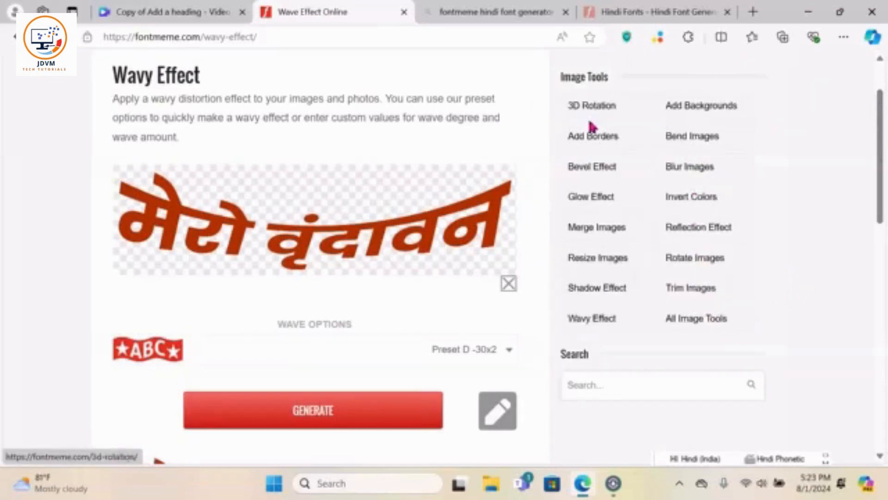
pyautogui.click(590, 211)
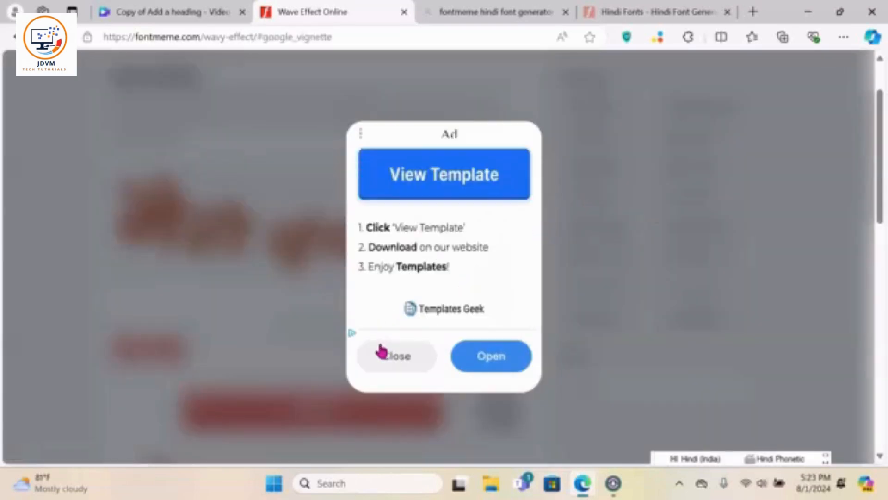
pyautogui.click(391, 355)
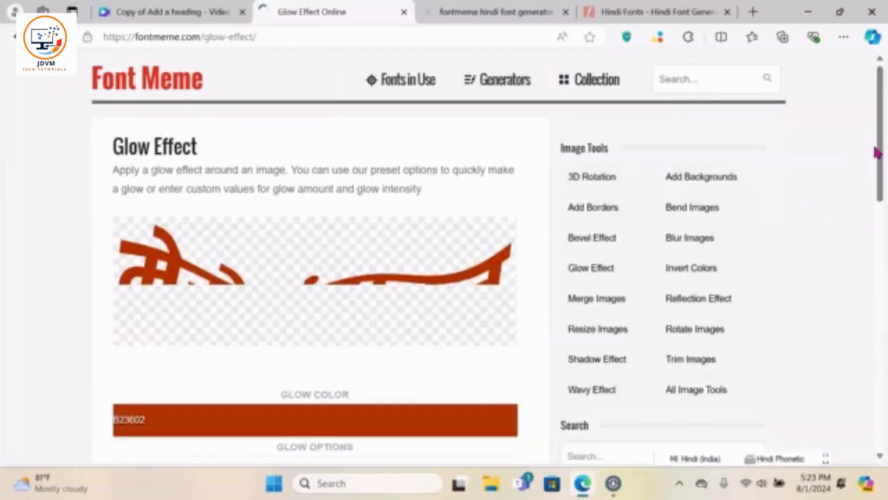
# - Set the glow color for the wavy Hindi text image to the blue 0755AA and close the color picker
pyautogui.moveTo(882, 144); pyautogui.dragTo(883, 178)
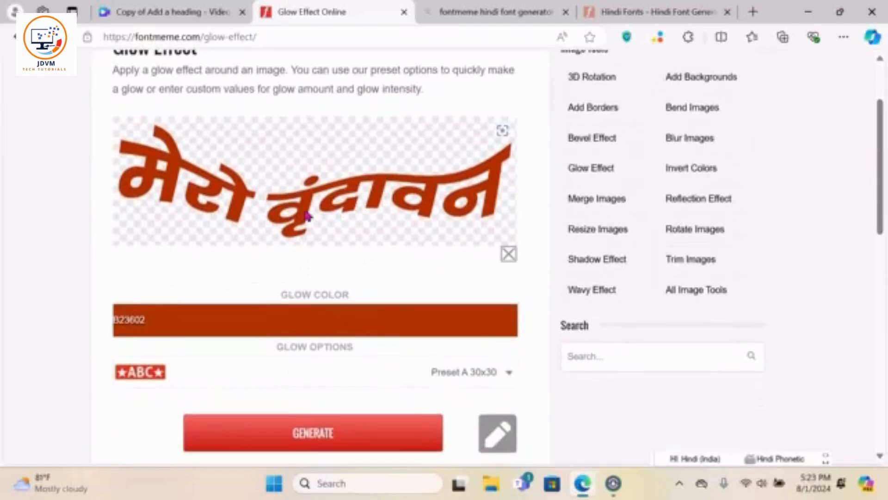
pyautogui.click(362, 312)
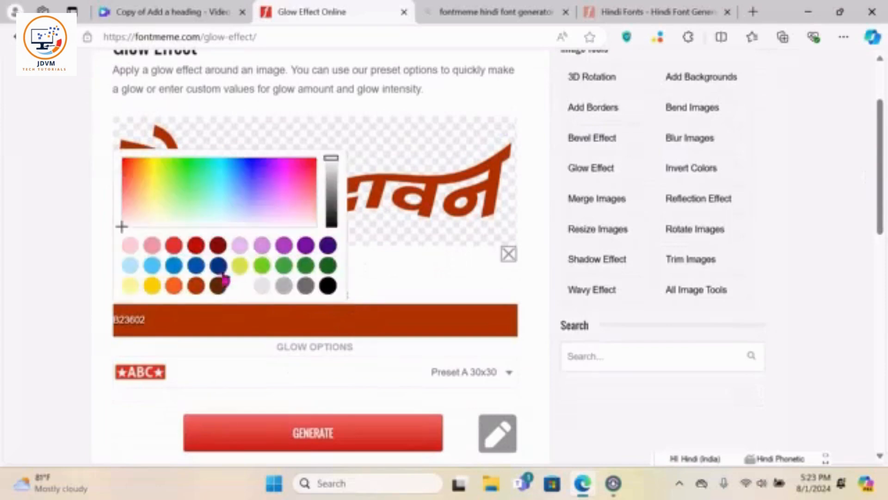
pyautogui.click(198, 269)
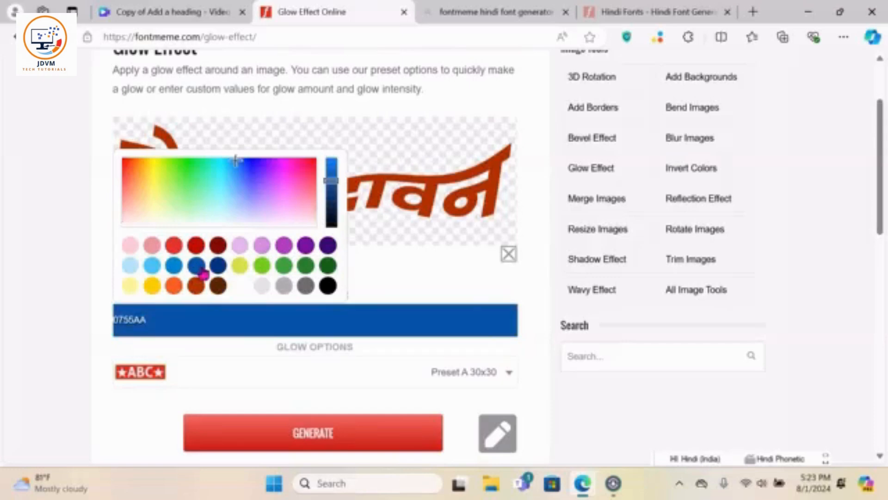
pyautogui.click(620, 360)
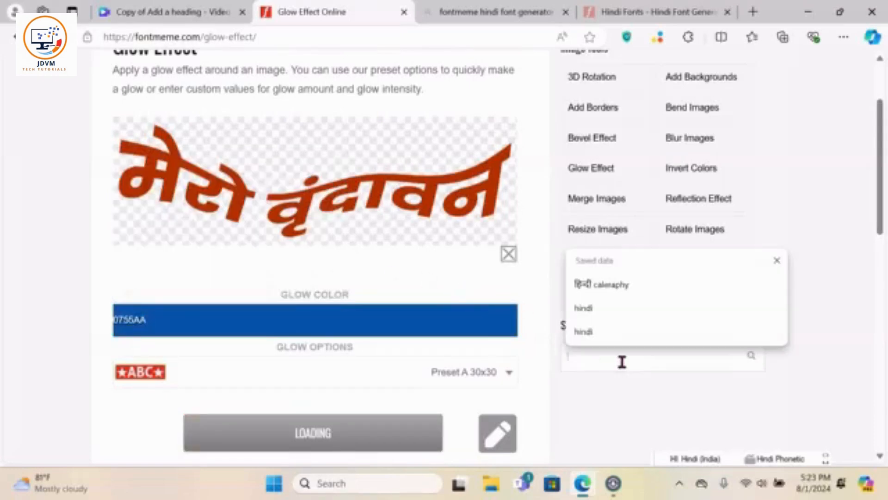
# - Apply the glow option Preset C 100x50 to the wavy Hindi text image and bring the result into view
pyautogui.click(511, 373)
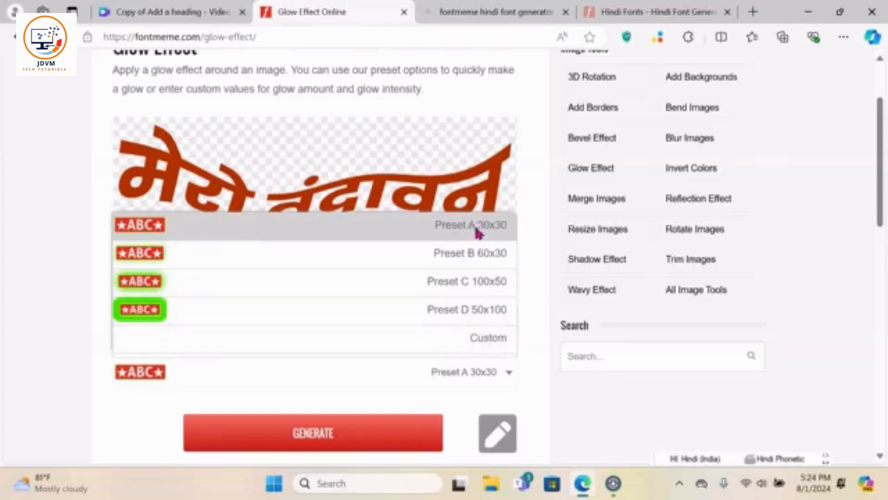
pyautogui.click(479, 284)
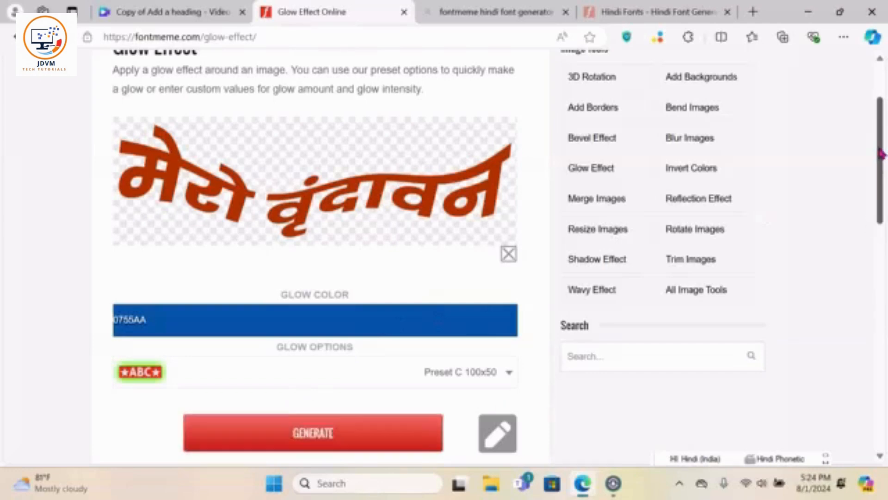
pyautogui.moveTo(881, 155); pyautogui.dragTo(887, 215)
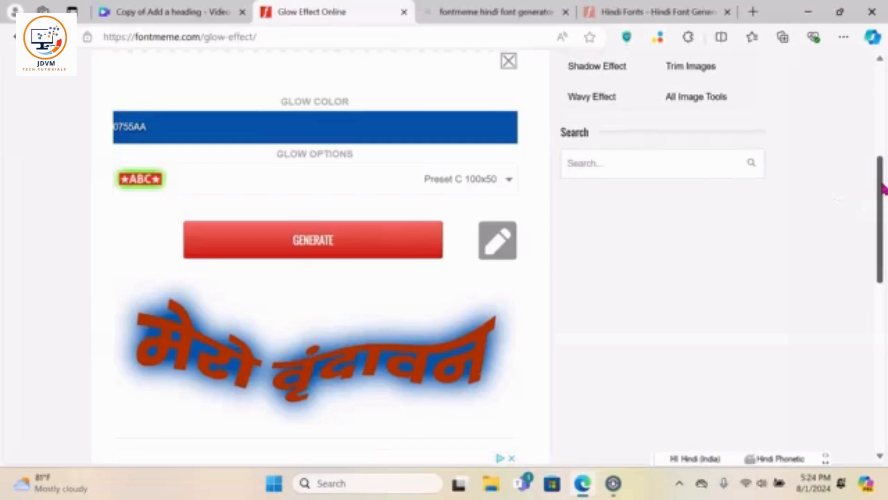
# - Change the glow option of the Hindi text image to Preset B 60x30
pyautogui.moveTo(884, 190); pyautogui.dragTo(886, 172)
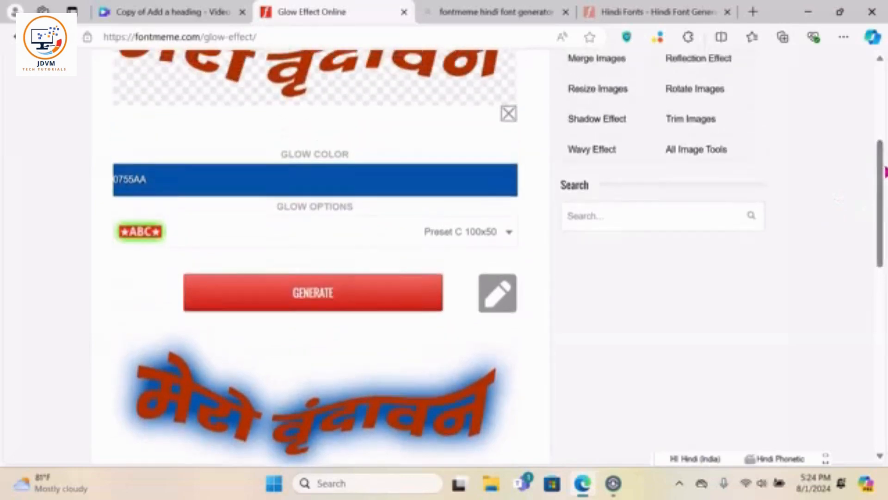
pyautogui.click(498, 237)
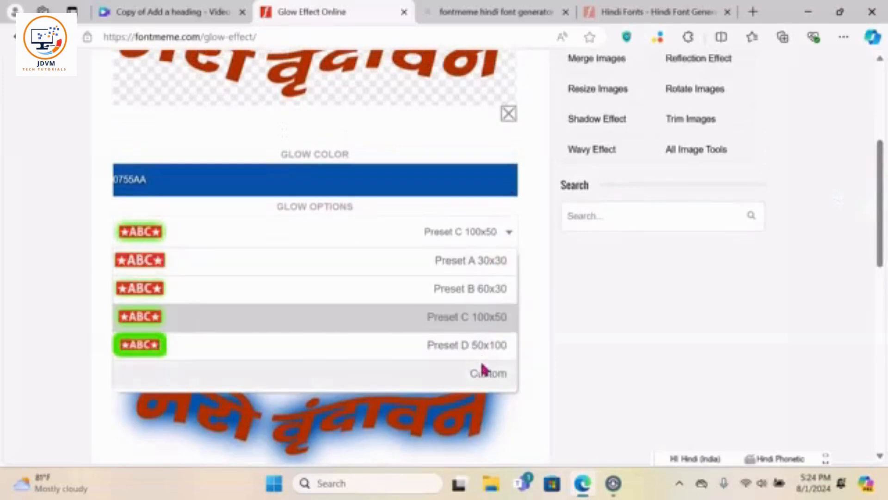
pyautogui.click(484, 290)
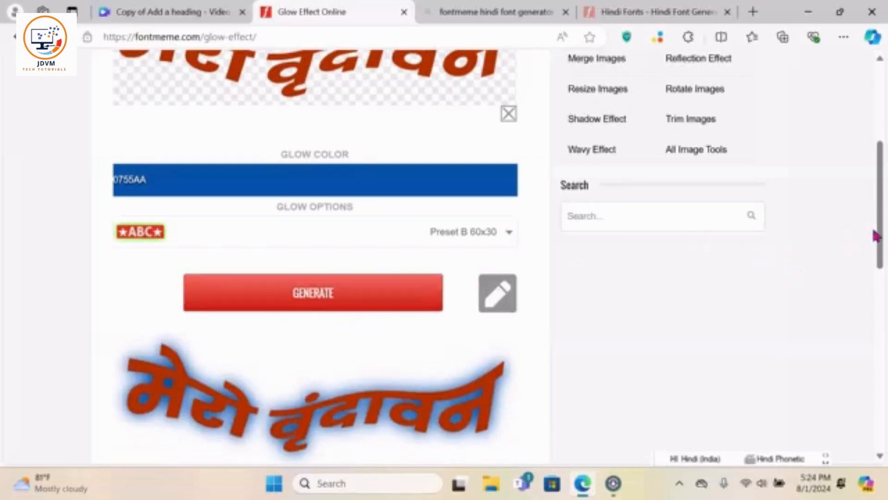
# - Open the glowing Hindi text image in the Bevel Effect tool
pyautogui.moveTo(882, 214); pyautogui.dragTo(886, 188)
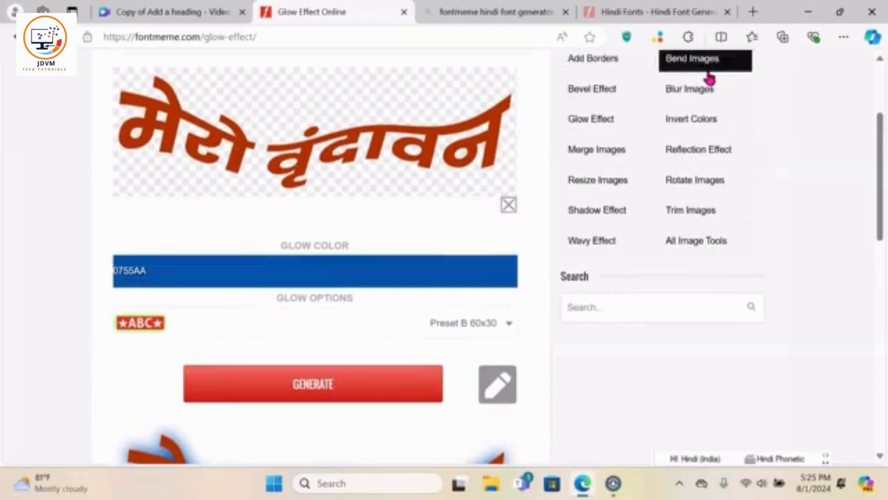
pyautogui.moveTo(884, 145); pyautogui.dragTo(884, 132)
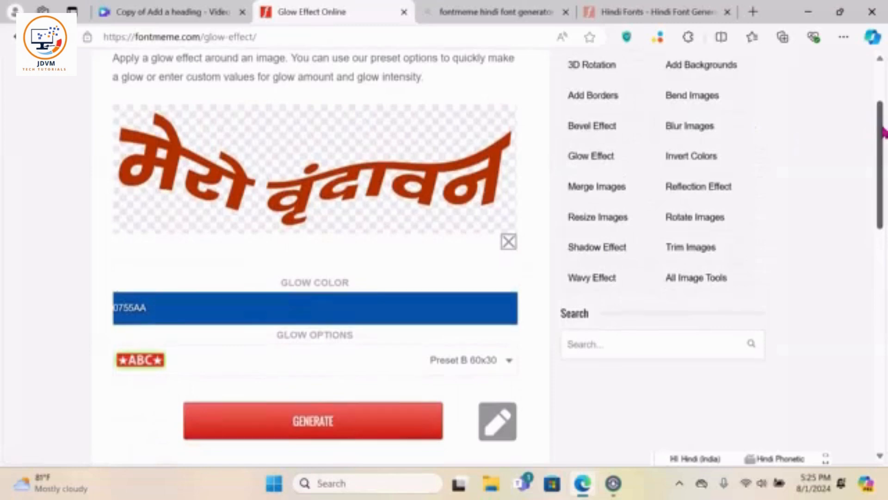
pyautogui.click(591, 132)
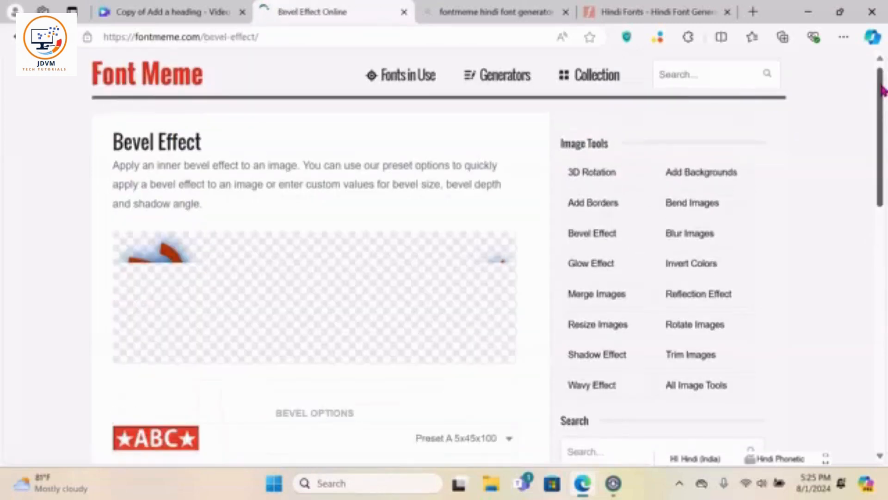
# - Apply the bevel option Preset D 20x135x50 to the glowing text image and bring the result into view
pyautogui.moveTo(883, 90); pyautogui.dragTo(884, 124)
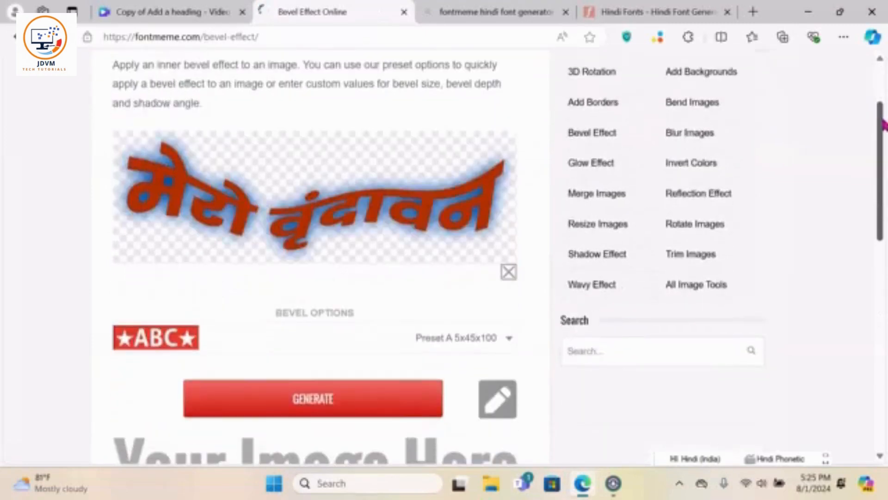
pyautogui.click(511, 340)
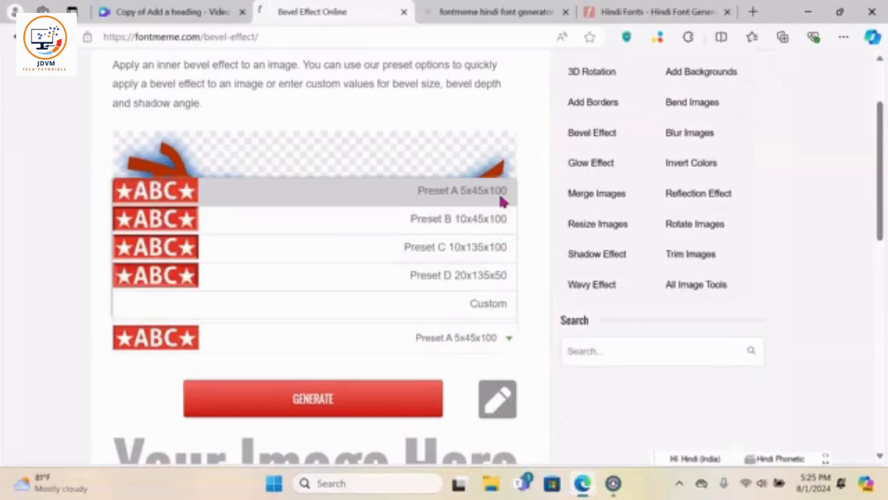
pyautogui.click(485, 277)
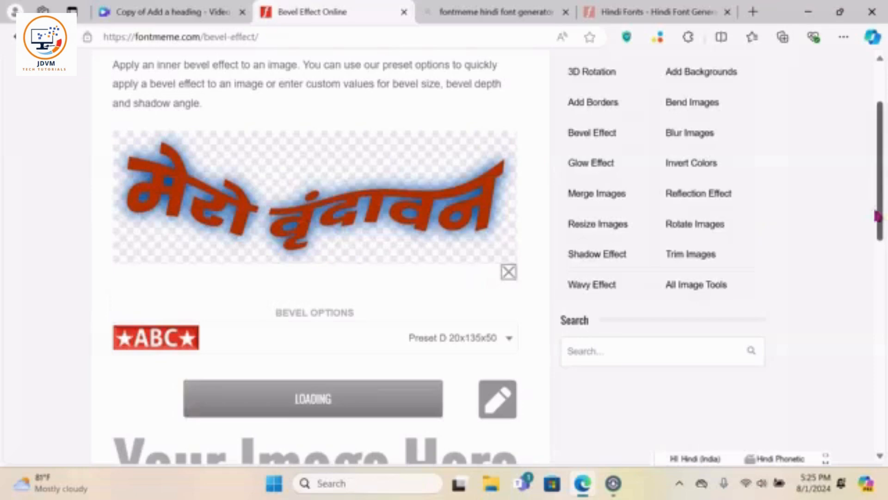
pyautogui.moveTo(880, 196); pyautogui.dragTo(881, 209)
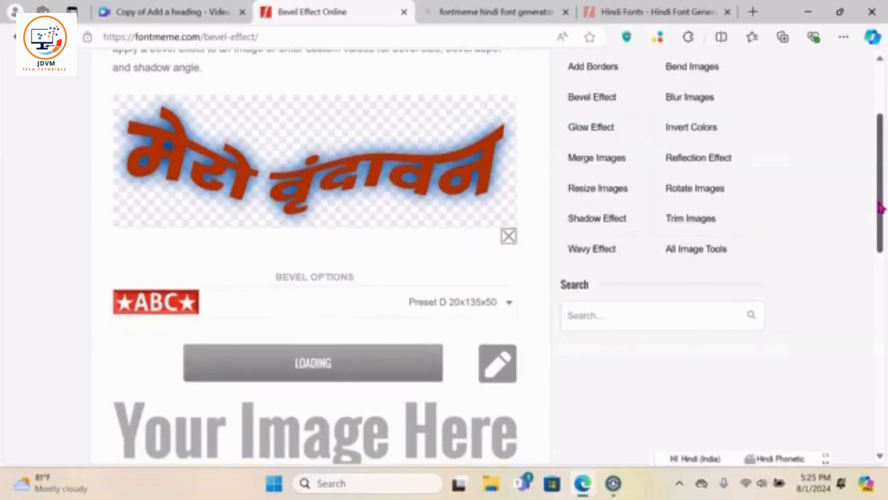
pyautogui.moveTo(880, 208); pyautogui.dragTo(882, 231)
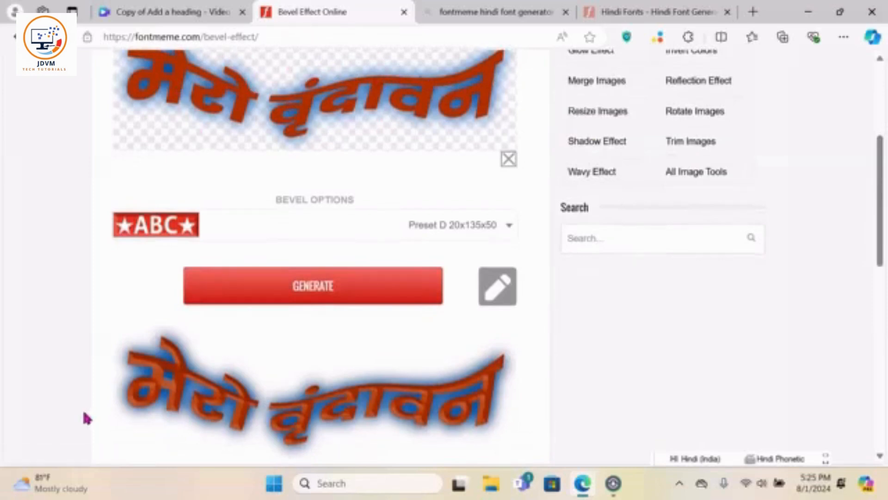
pyautogui.moveTo(121, 377)
# - Open the beveled text image in the Rotate Images tool and complete the human verification check
pyautogui.moveTo(883, 177)
pyautogui.mouseDown()
pyautogui.moveTo(883, 138)
pyautogui.moveTo(885, 169)
pyautogui.mouseUp()
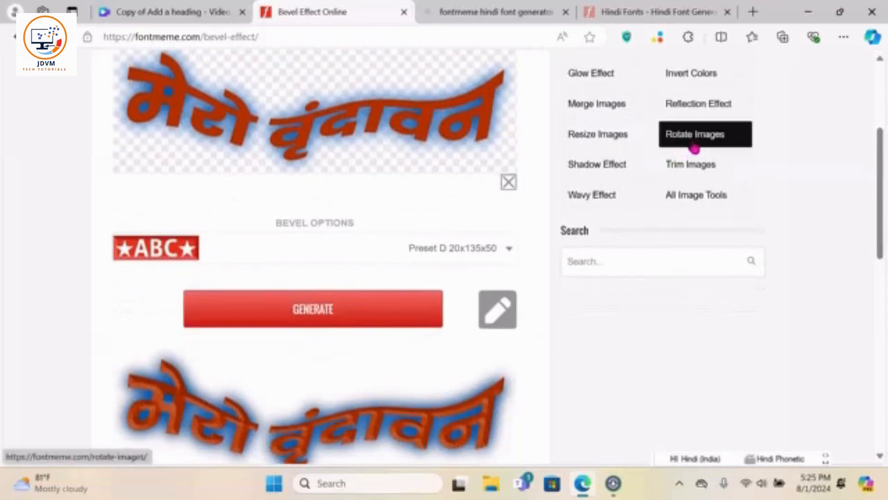
pyautogui.click(695, 148)
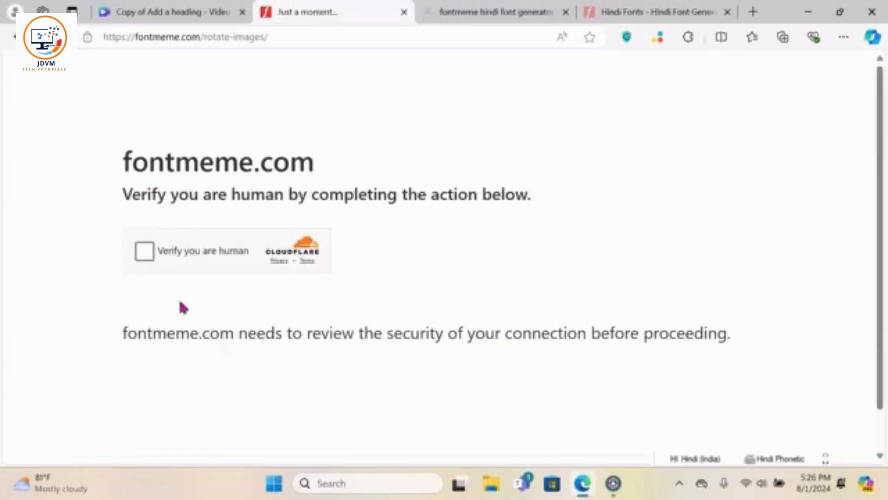
pyautogui.click(144, 252)
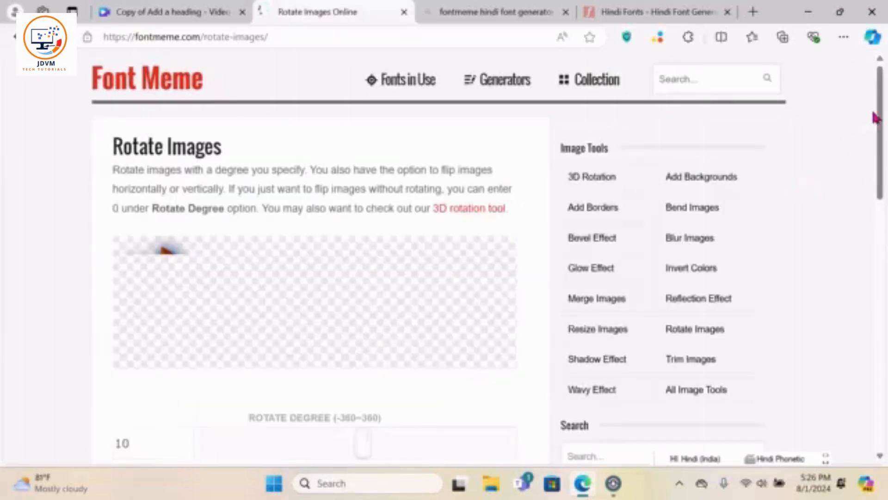
# - Set the rotate degree for the beveled text image to 30
pyautogui.moveTo(882, 99); pyautogui.dragTo(884, 166)
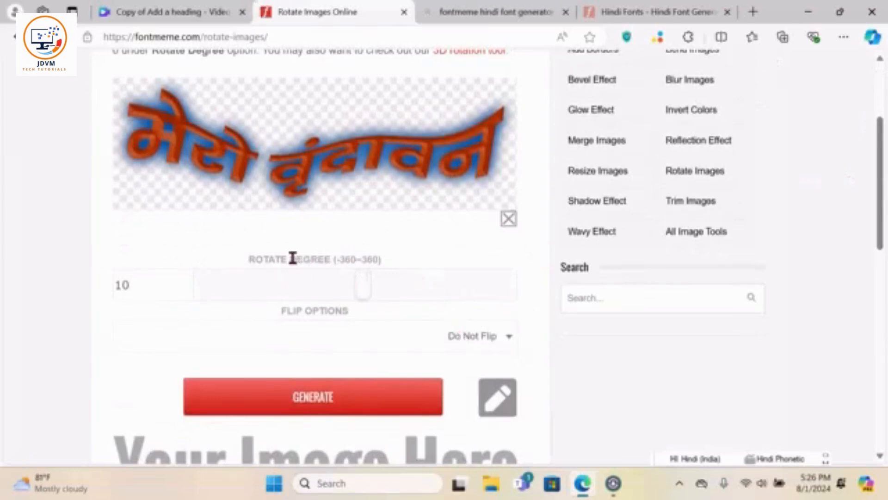
pyautogui.click(152, 288)
pyautogui.doubleClick(123, 284)
pyautogui.write('30')
pyautogui.press('Return')
# - Check the flip options, keep Do Not Flip, and generate the rotated text image
pyautogui.click(510, 338)
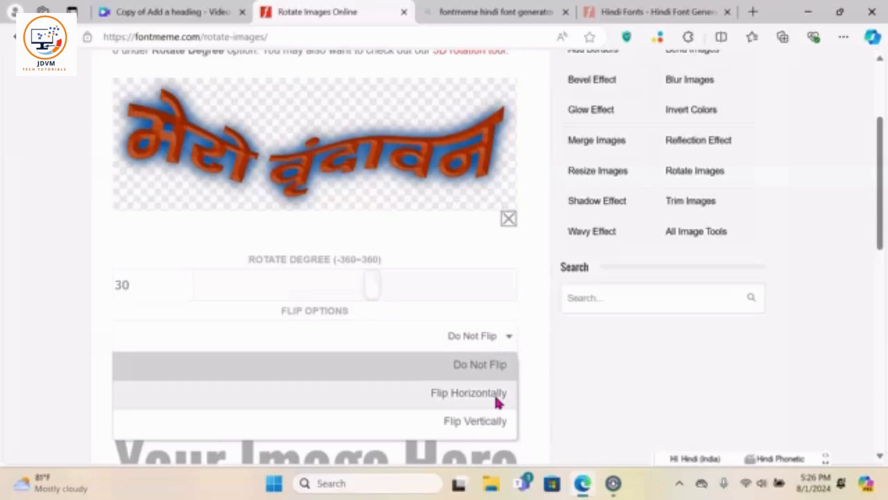
pyautogui.click(577, 370)
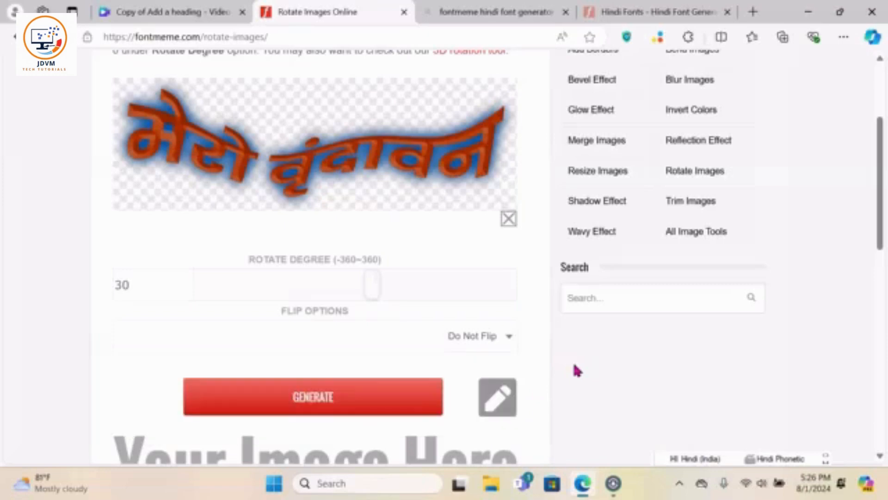
pyautogui.click(313, 407)
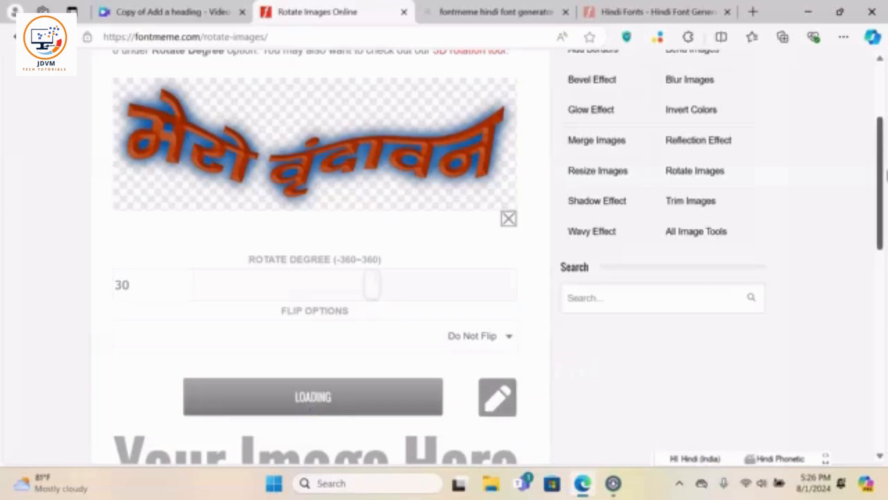
pyautogui.moveTo(883, 124); pyautogui.dragTo(883, 157)
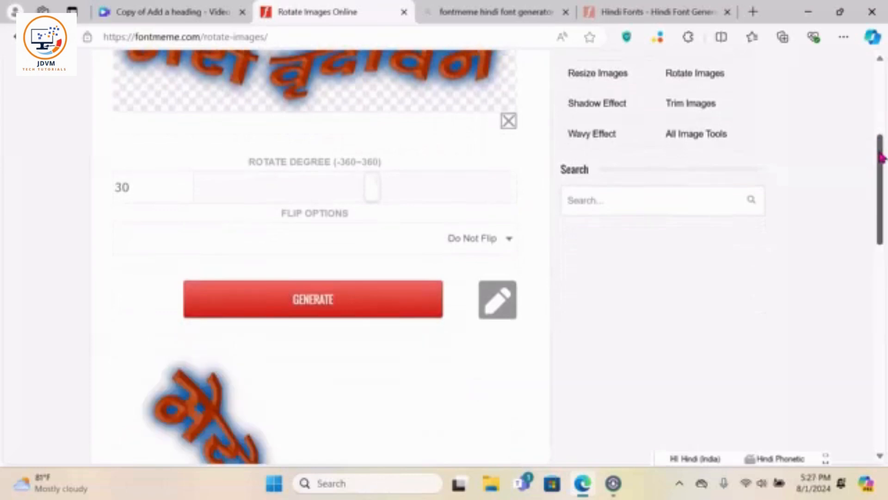
pyautogui.moveTo(880, 170)
pyautogui.mouseDown()
pyautogui.moveTo(882, 205)
pyautogui.moveTo(883, 159)
pyautogui.moveTo(881, 207)
pyautogui.moveTo(885, 183)
pyautogui.mouseUp()
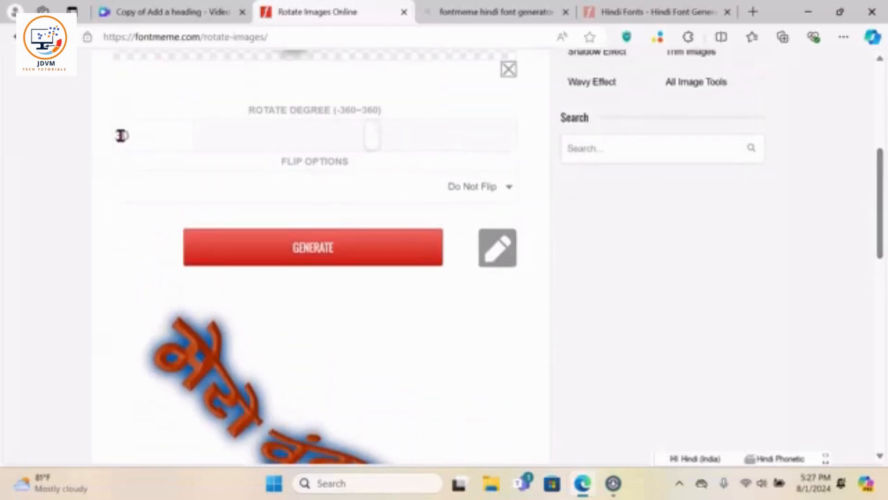
# - Set the rotate degree to 0 and generate the text image again
pyautogui.moveTo(122, 135); pyautogui.dragTo(100, 135)
pyautogui.click(134, 126)
pyautogui.moveTo(122, 135); pyautogui.dragTo(100, 133)
pyautogui.press('BackSpace')
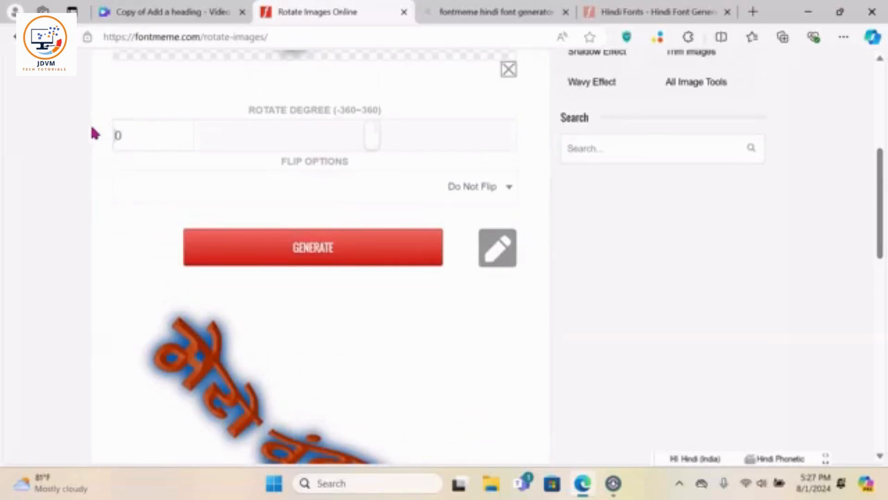
pyautogui.click(306, 259)
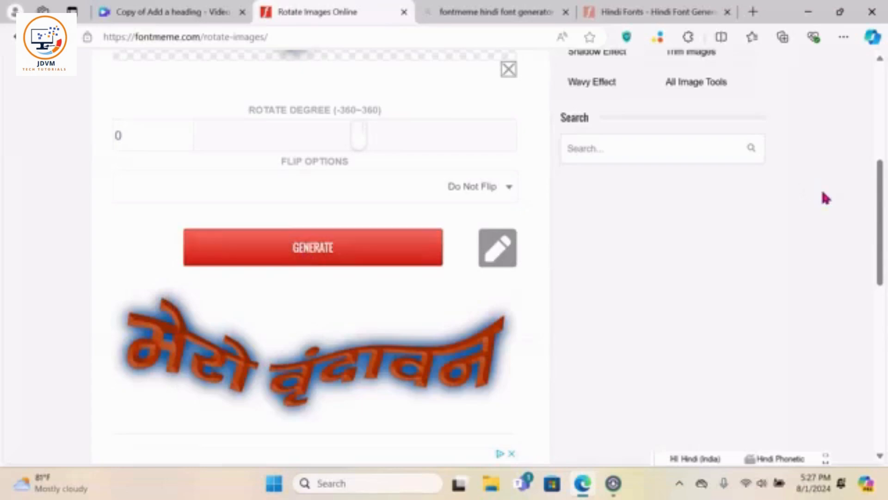
# - Show the further editing options for the generated text image and open it in the 3D Rotation tool
pyautogui.moveTo(881, 168); pyautogui.dragTo(883, 210)
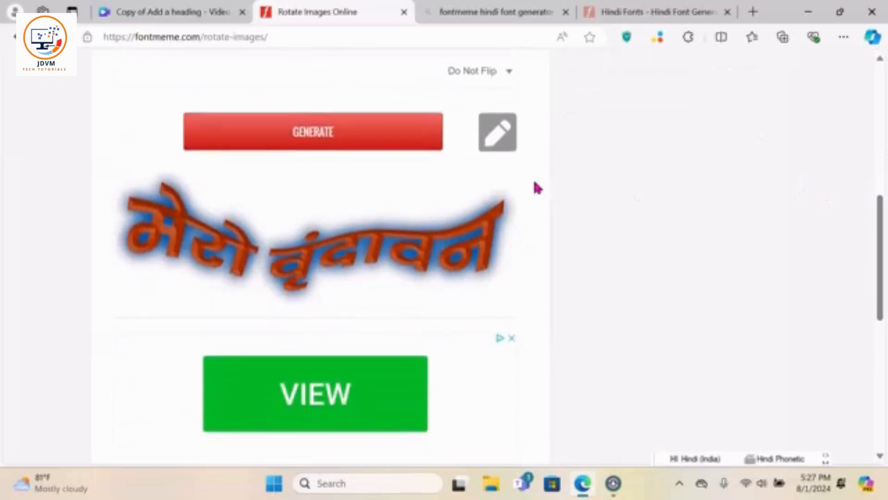
pyautogui.click(499, 132)
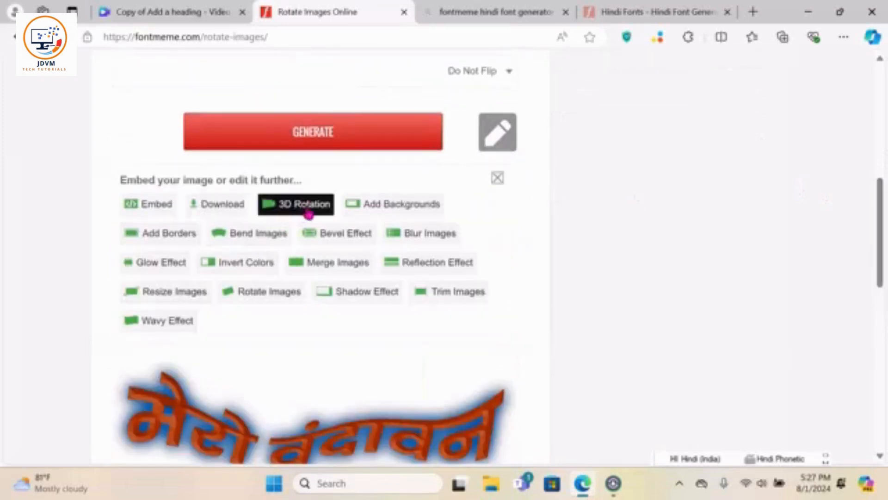
pyautogui.click(309, 213)
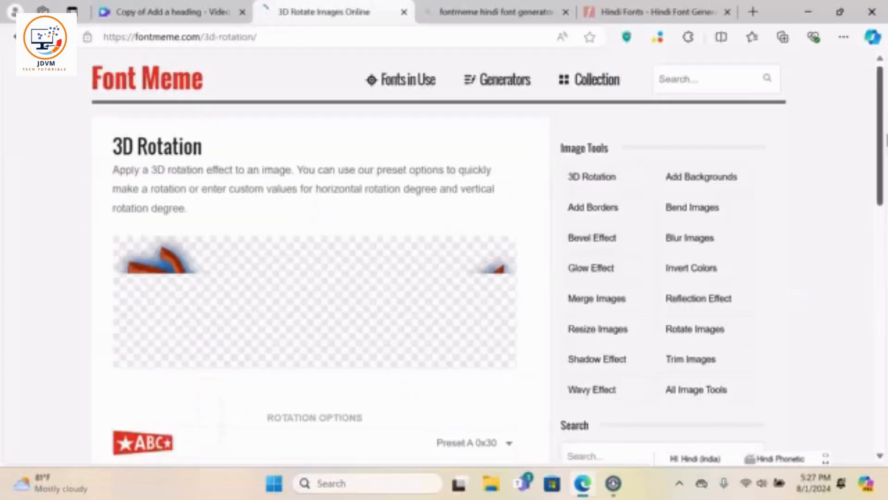
# - Apply the 3D rotation option Preset D 0x-30 to the Hindi text image
pyautogui.moveTo(876, 90); pyautogui.dragTo(881, 156)
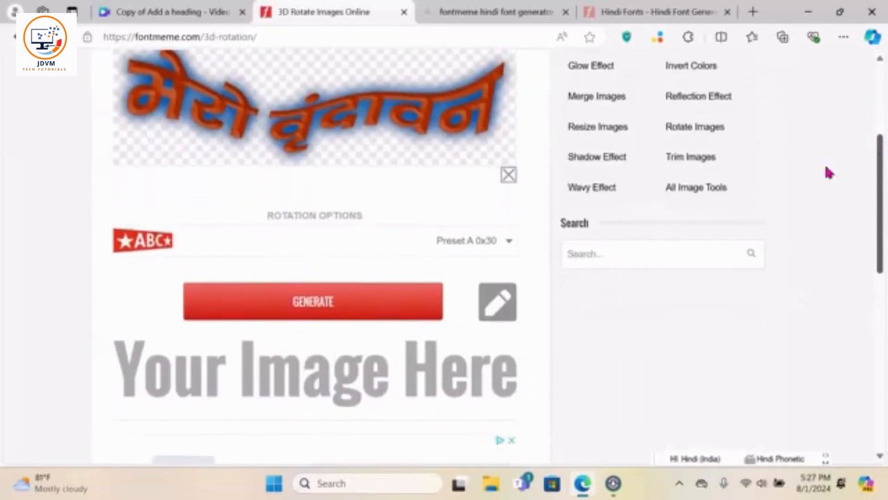
pyautogui.click(493, 248)
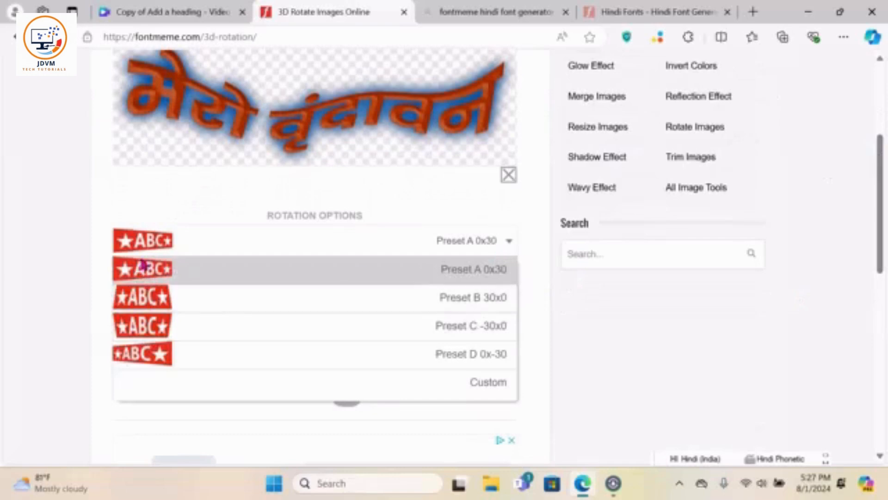
pyautogui.click(144, 358)
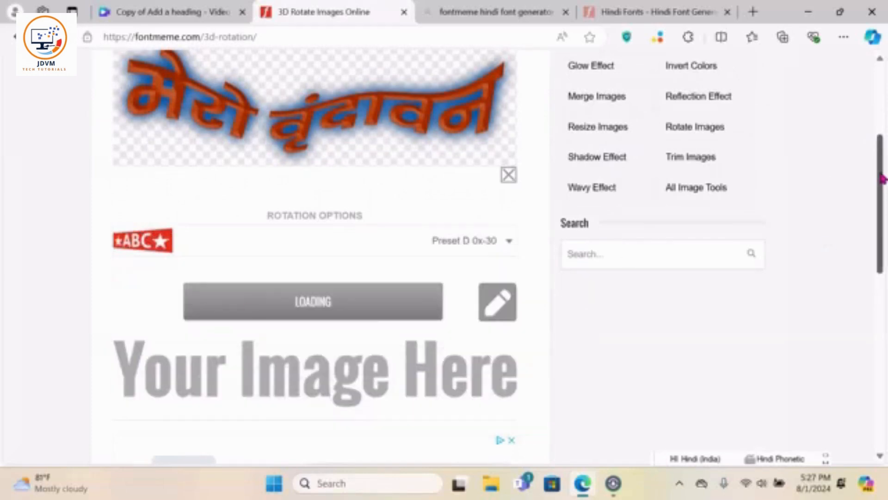
# - Change the 3D rotation option to Preset A 0x30 and generate the Hindi text image again
pyautogui.moveTo(882, 175); pyautogui.dragTo(882, 201)
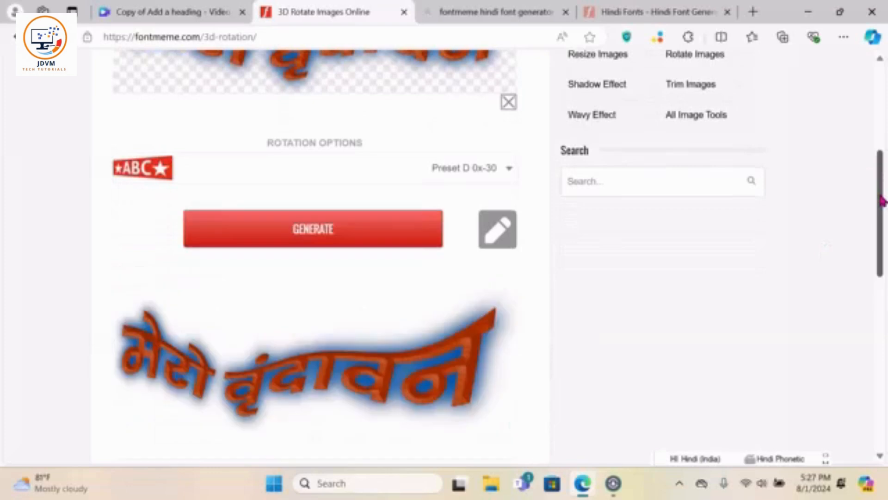
pyautogui.moveTo(882, 201)
pyautogui.mouseDown()
pyautogui.moveTo(883, 152)
pyautogui.moveTo(887, 203)
pyautogui.mouseUp()
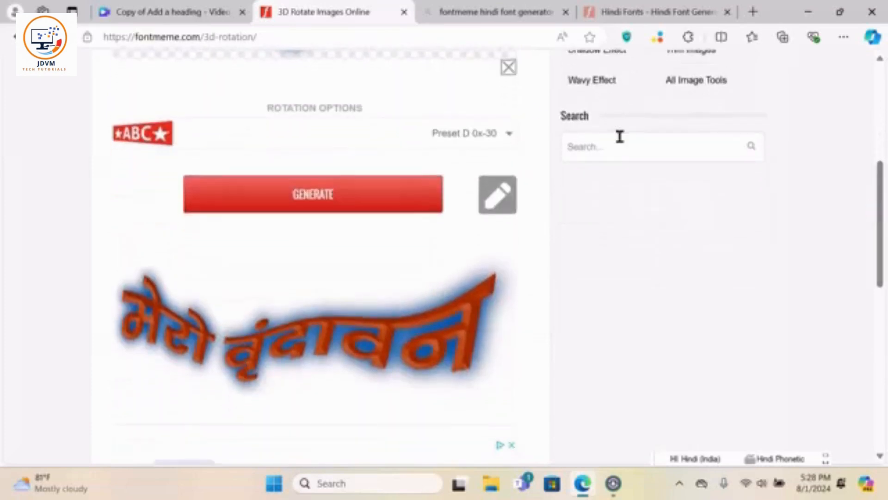
pyautogui.click(511, 135)
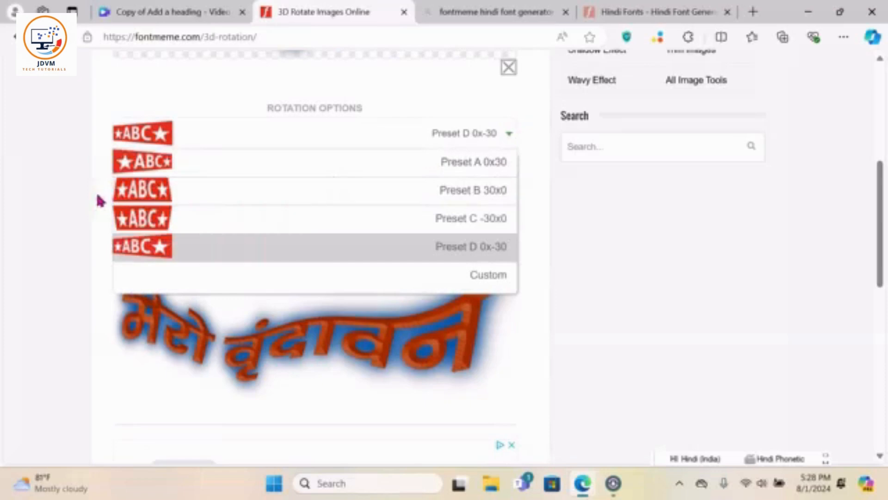
pyautogui.click(149, 166)
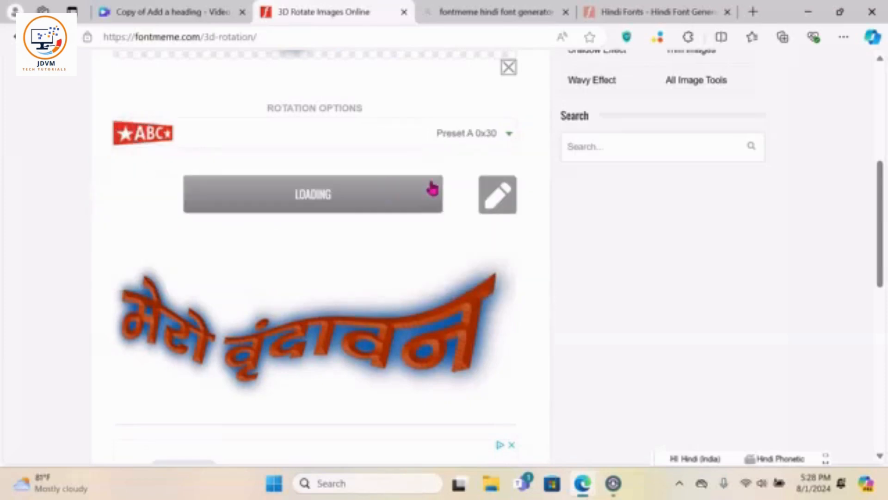
pyautogui.moveTo(343, 252); pyautogui.dragTo(825, 213)
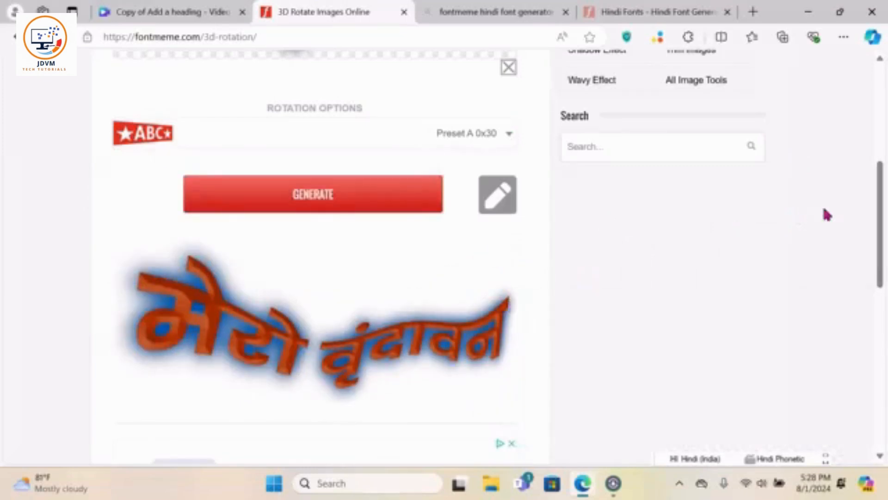
# - Download the 3D-rotated text image and upload the downloaded file to the open Canva video design
pyautogui.moveTo(880, 178)
pyautogui.mouseDown()
pyautogui.moveTo(880, 150)
pyautogui.moveTo(883, 180)
pyautogui.moveTo(883, 171)
pyautogui.mouseUp()
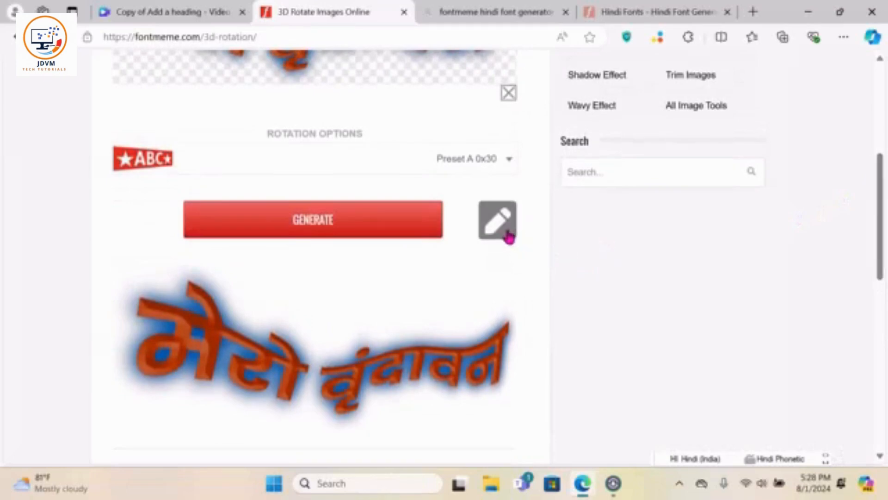
pyautogui.click(508, 236)
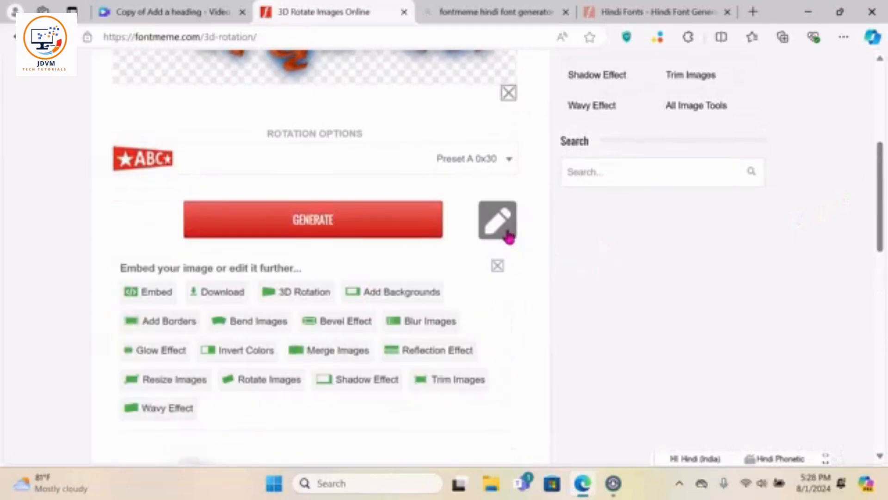
pyautogui.click(235, 296)
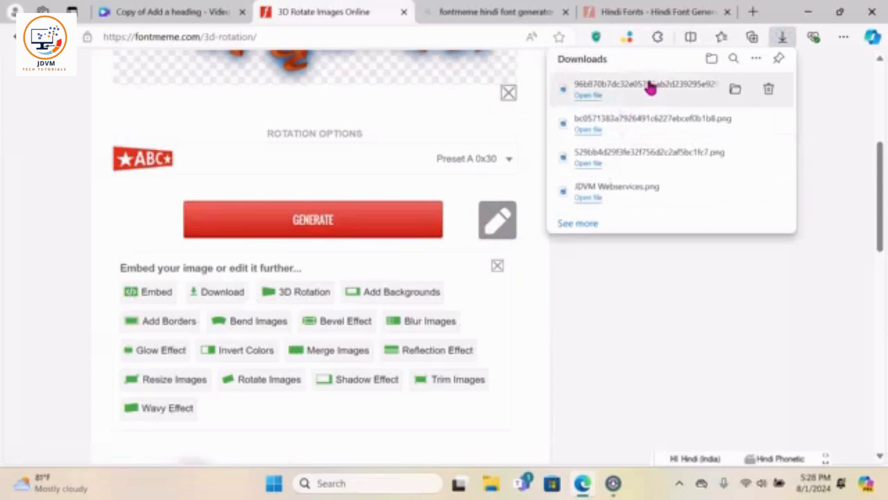
pyautogui.moveTo(649, 87); pyautogui.dragTo(178, 283)
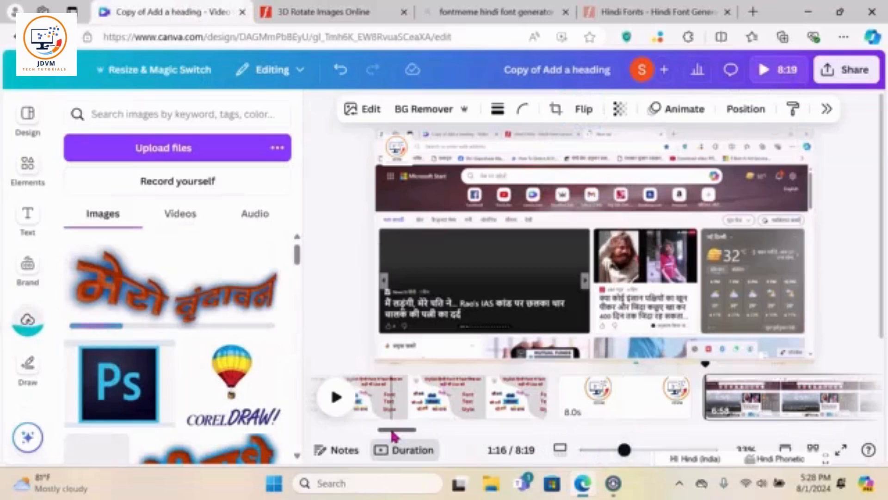
# - Add a blank page at the end of the video, place the uploaded Hindi text image on it, enlarge it and centre it
pyautogui.moveTo(392, 431); pyautogui.dragTo(843, 449)
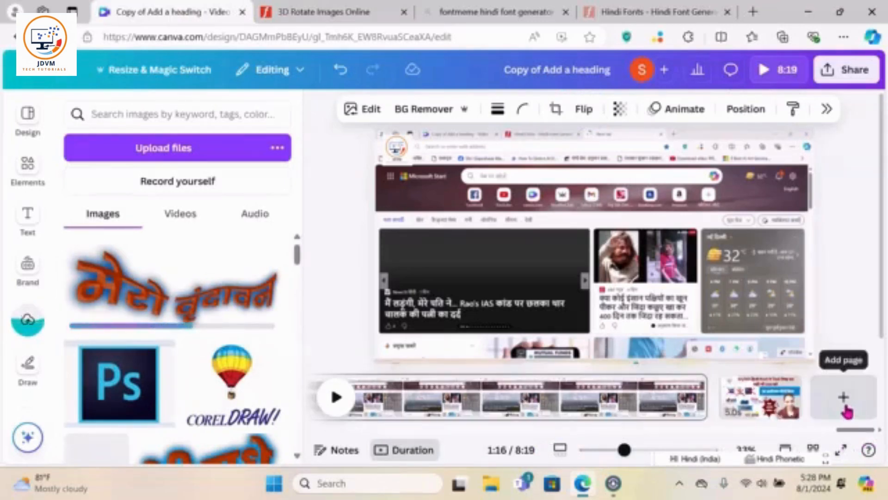
pyautogui.click(845, 407)
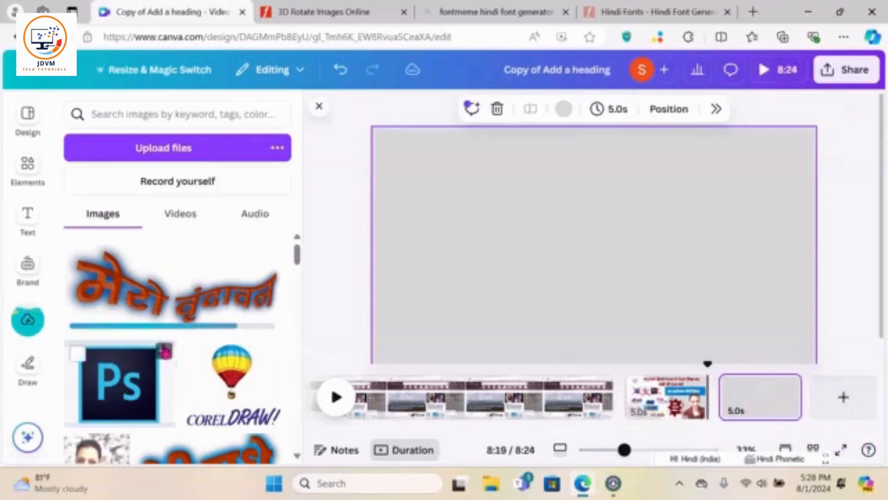
pyautogui.click(125, 296)
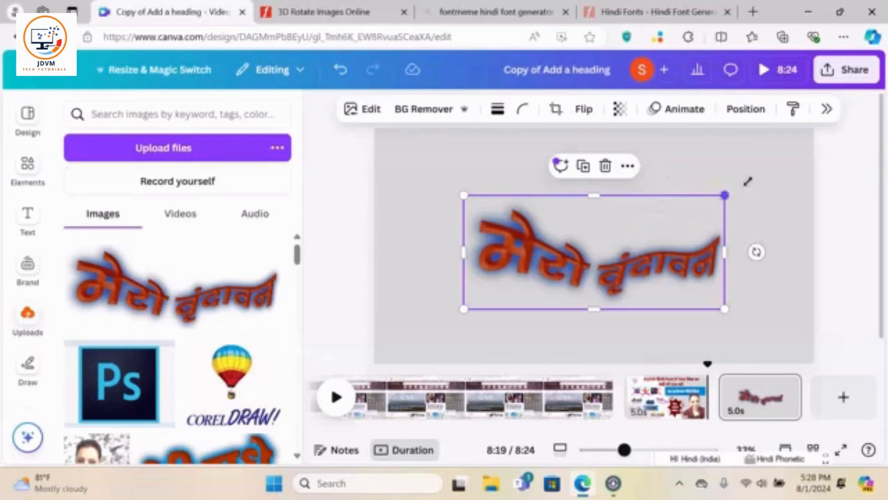
pyautogui.moveTo(748, 181); pyautogui.dragTo(788, 163)
pyautogui.moveTo(619, 242); pyautogui.dragTo(587, 242)
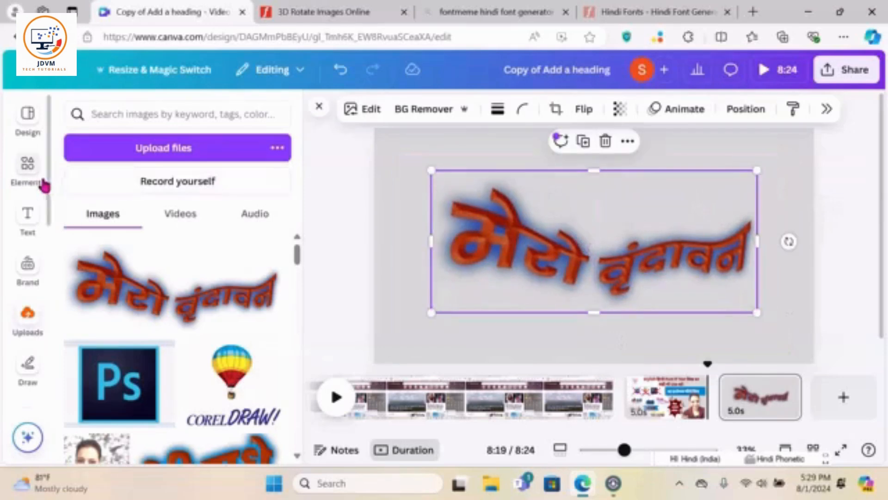
# - Replace the element search term with "peacock feather" and search for the suggested "peacock feather background"
pyautogui.click(27, 171)
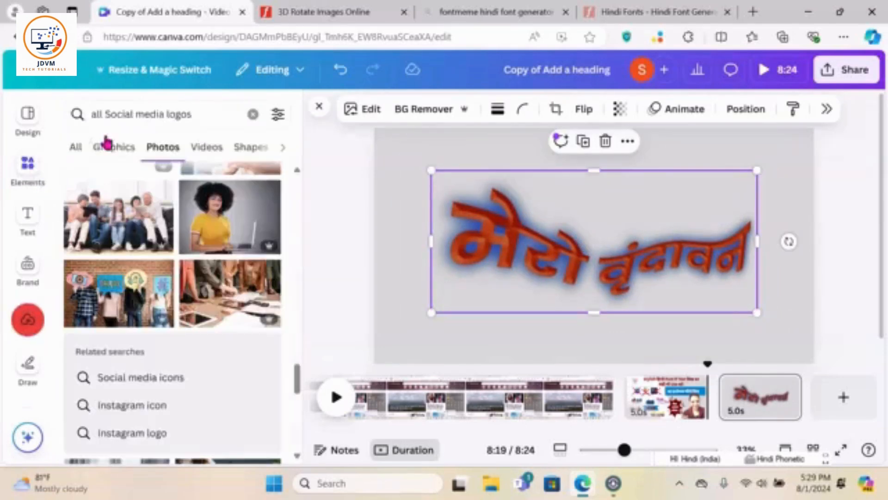
pyautogui.click(124, 114)
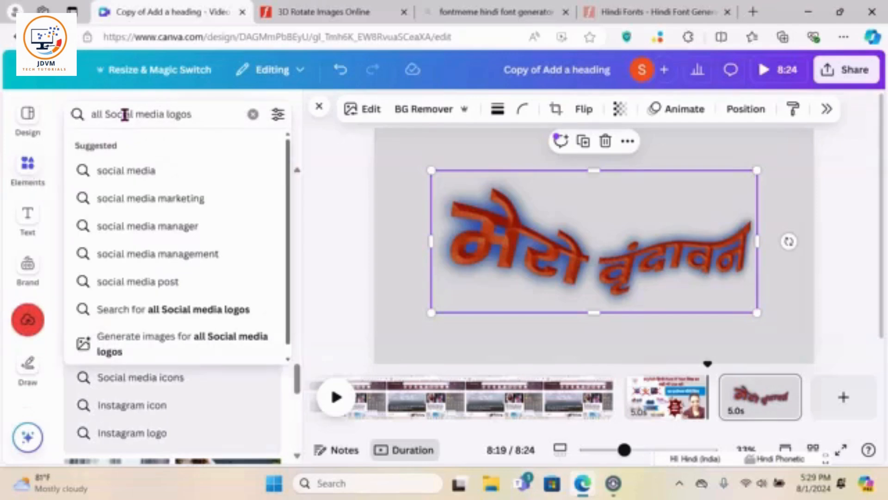
pyautogui.click(149, 114)
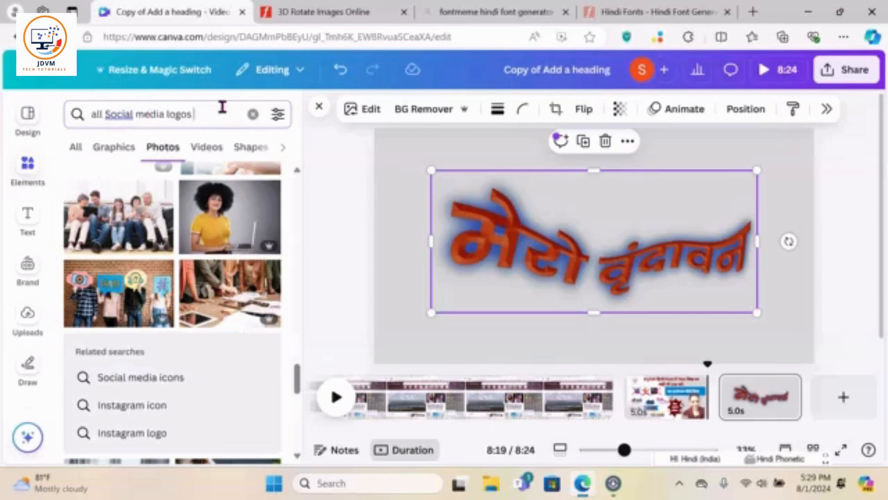
pyautogui.moveTo(222, 112); pyautogui.dragTo(4, 124)
pyautogui.press('BackSpace')
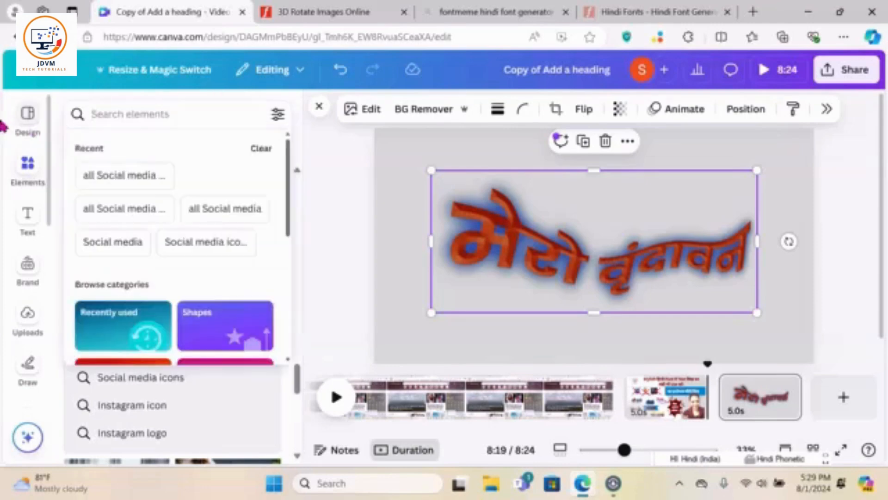
pyautogui.write('peacock')
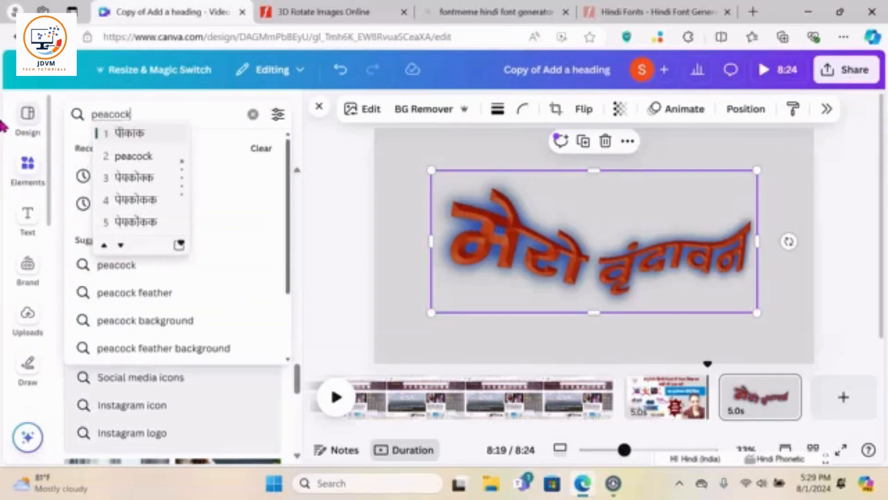
pyautogui.click(124, 158)
pyautogui.write('fet')
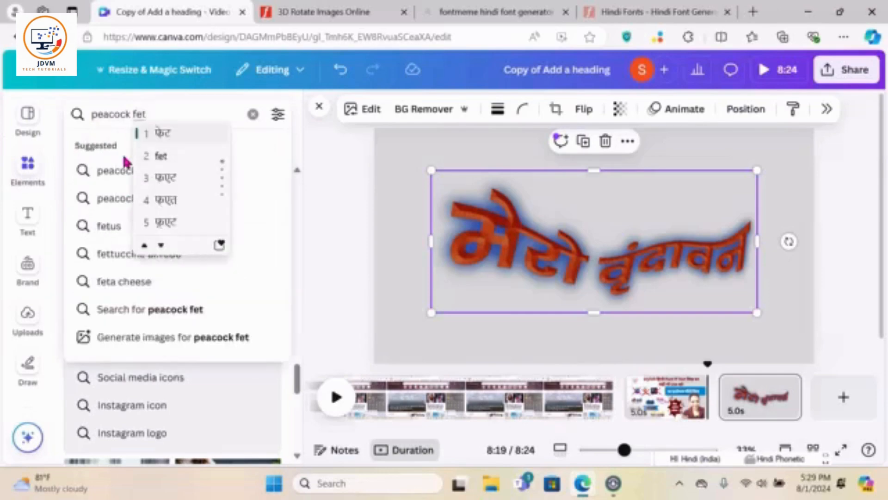
pyautogui.press('BackSpace')
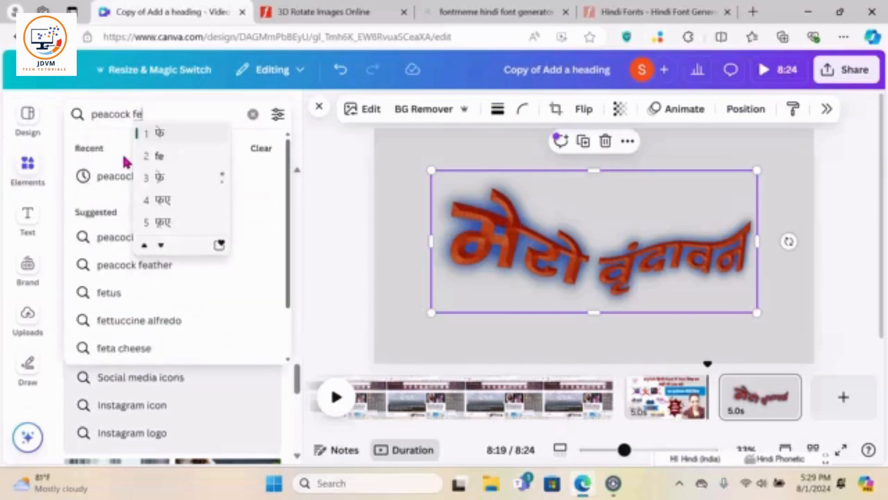
pyautogui.write('ather')
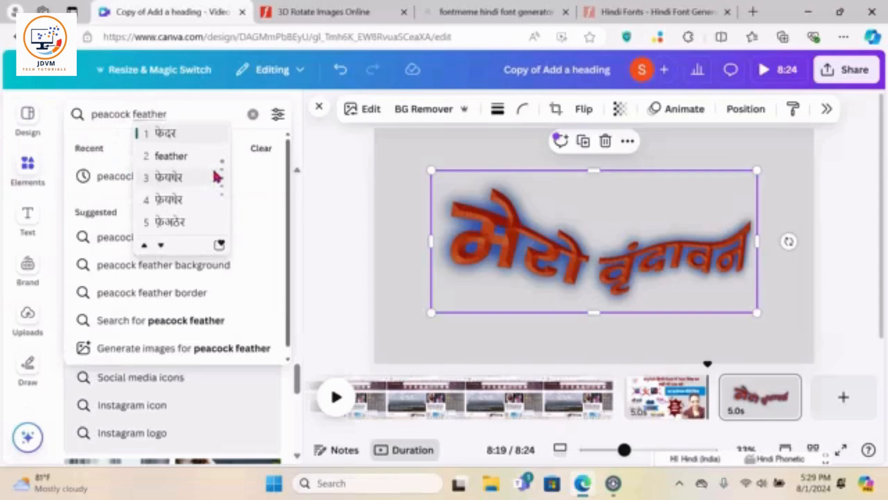
pyautogui.click(185, 158)
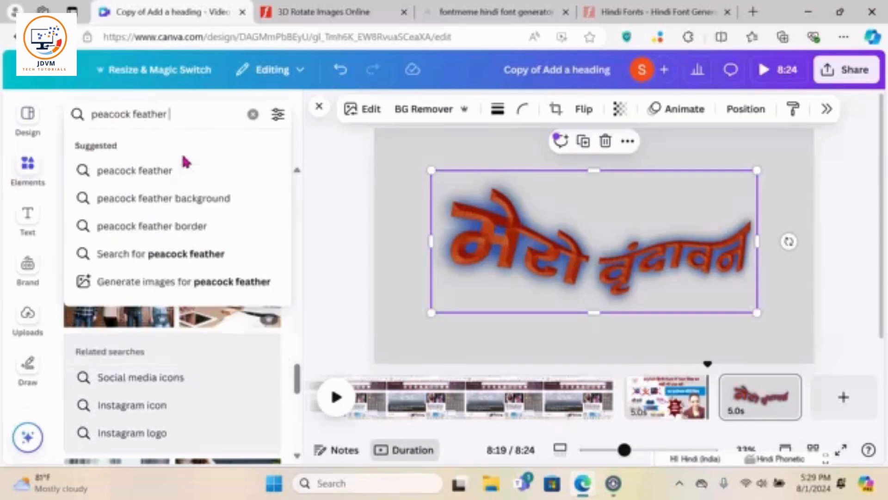
pyautogui.click(175, 202)
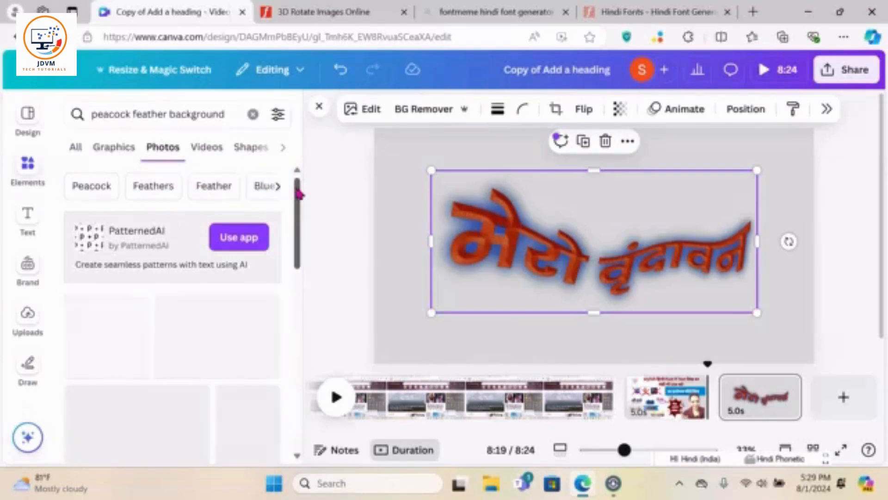
# - Add the pink peacock feather photo to the new page and set it as the page background behind the Hindi text
pyautogui.moveTo(299, 204); pyautogui.dragTo(295, 173)
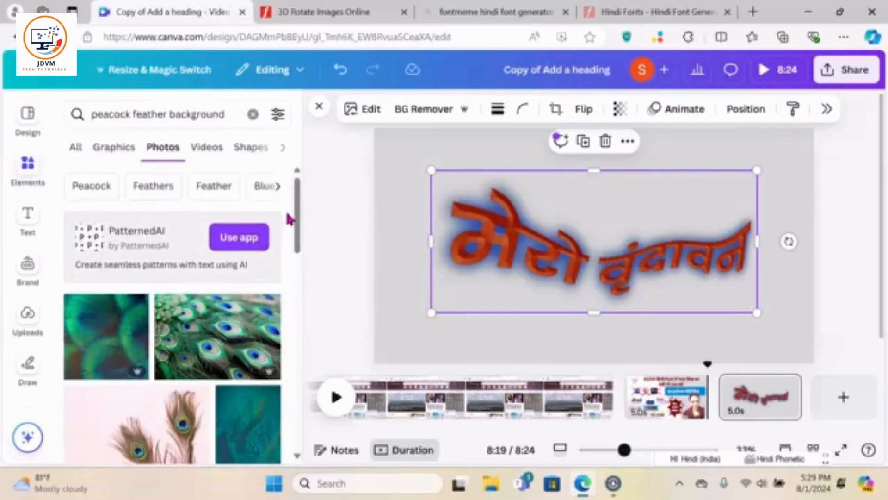
pyautogui.moveTo(294, 224); pyautogui.dragTo(299, 243)
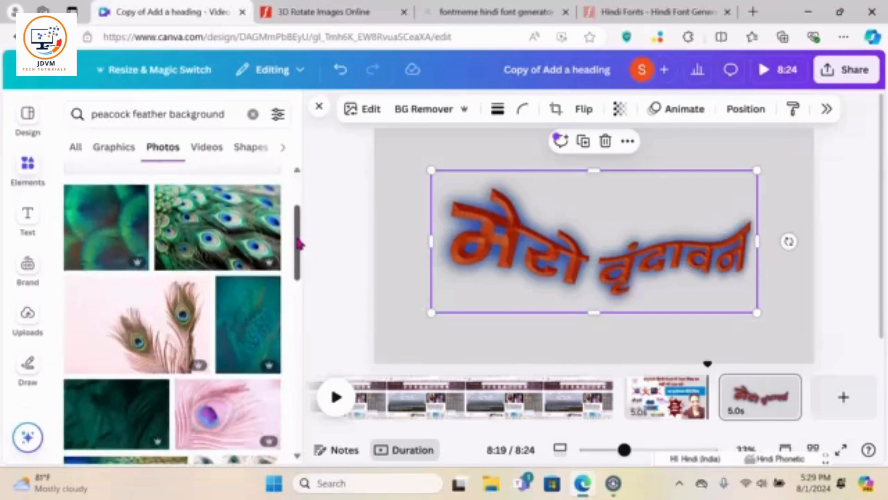
pyautogui.scroll(-1, 297, 246)
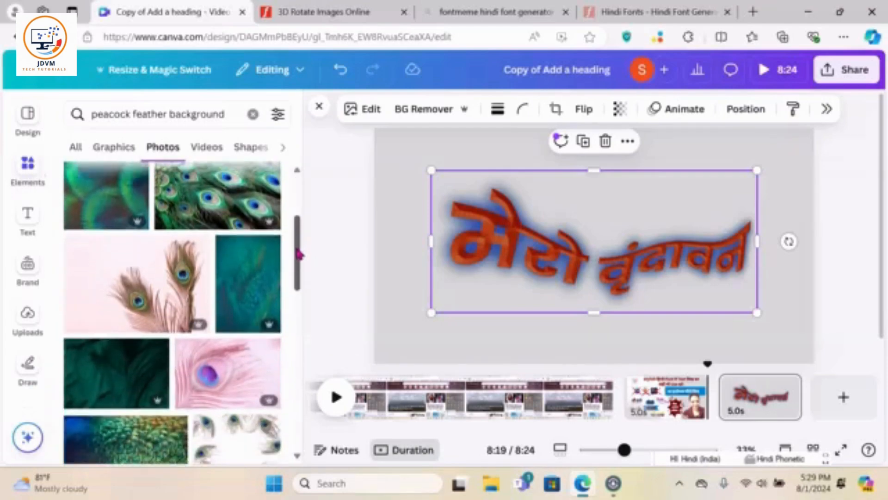
pyautogui.click(215, 363)
pyautogui.rightClick(519, 267)
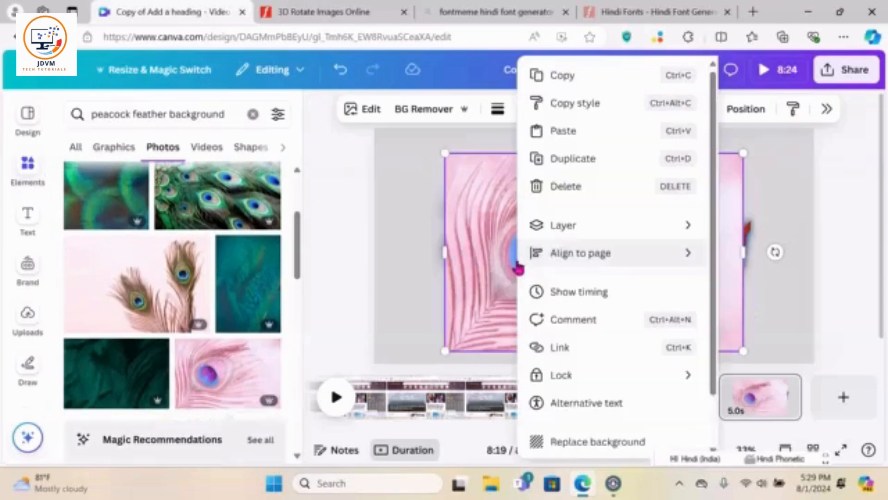
pyautogui.click(580, 444)
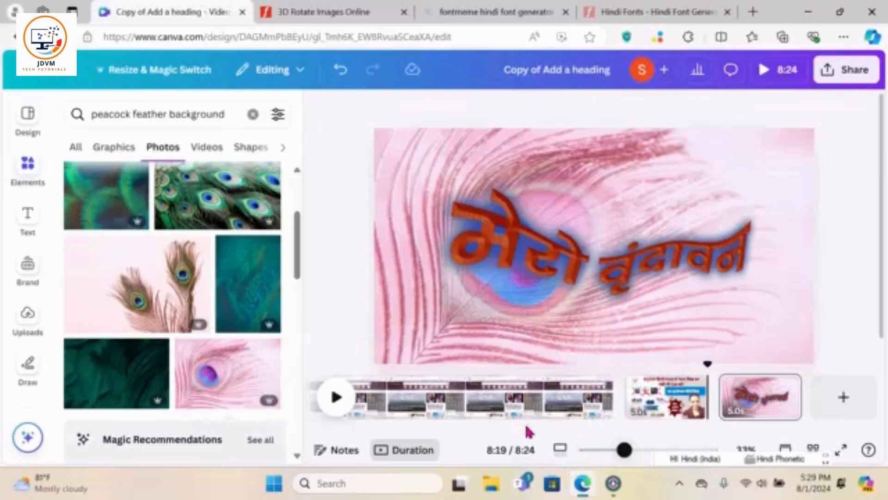
# - Replace the element search term with the Hindi word "कृष्ण" and search the photos for it
pyautogui.moveTo(300, 278); pyautogui.dragTo(303, 198)
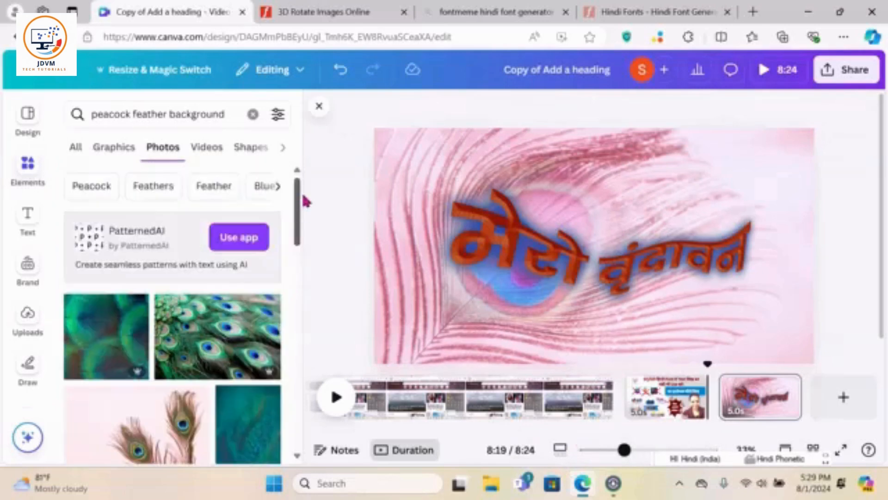
pyautogui.click(226, 116)
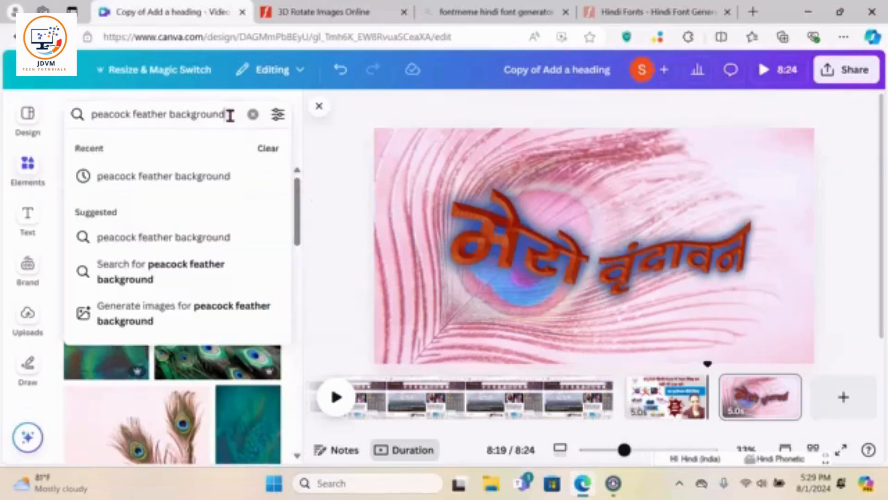
pyautogui.moveTo(228, 114); pyautogui.dragTo(88, 114)
pyautogui.press('BackSpace')
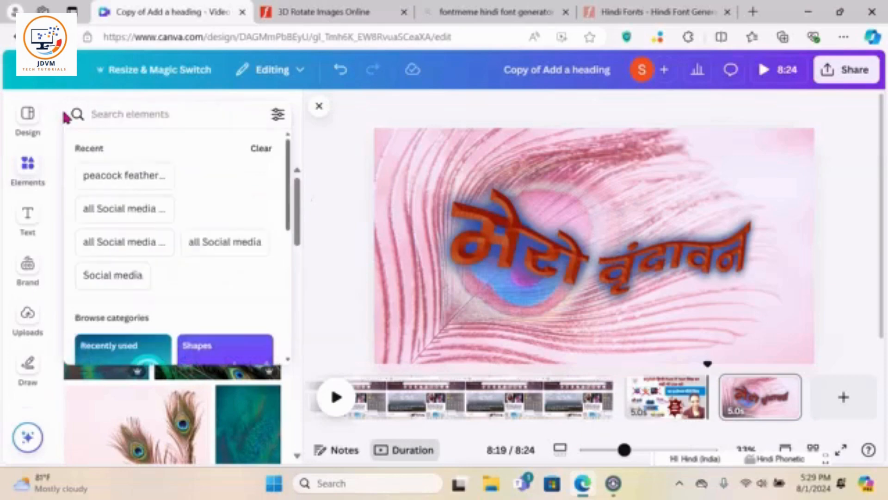
pyautogui.write('kri')
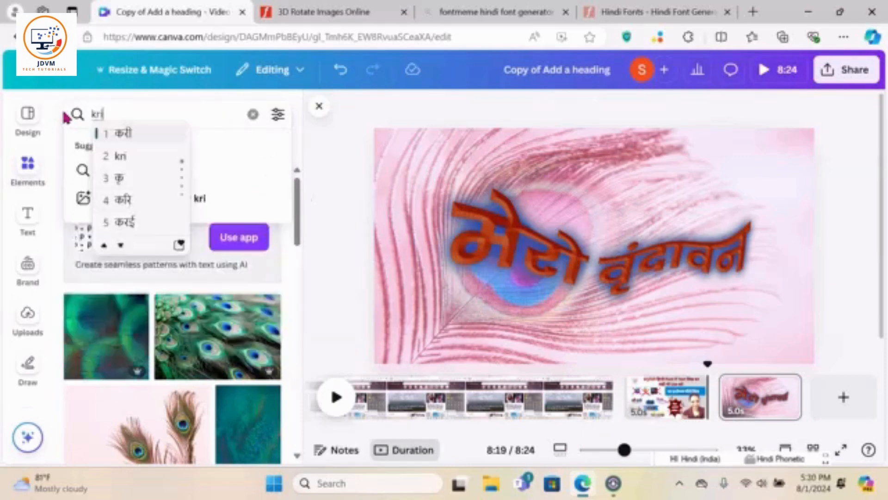
pyautogui.write('shna')
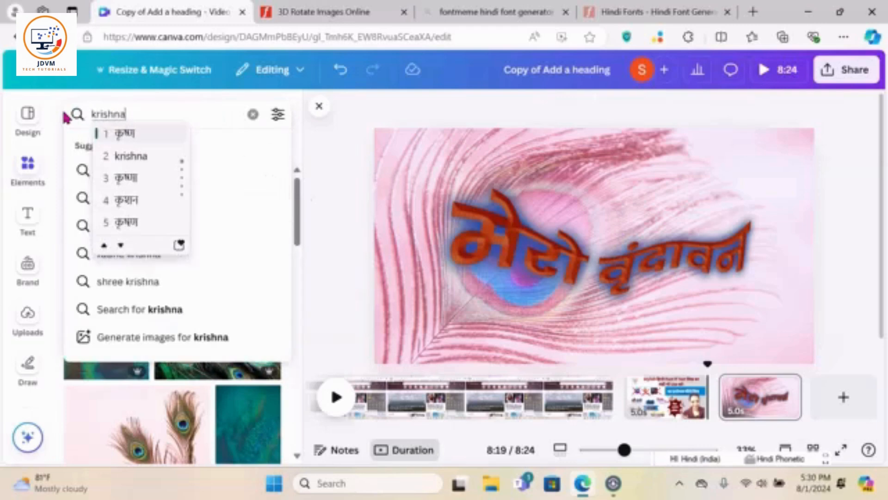
pyautogui.click(119, 135)
pyautogui.press('Return')
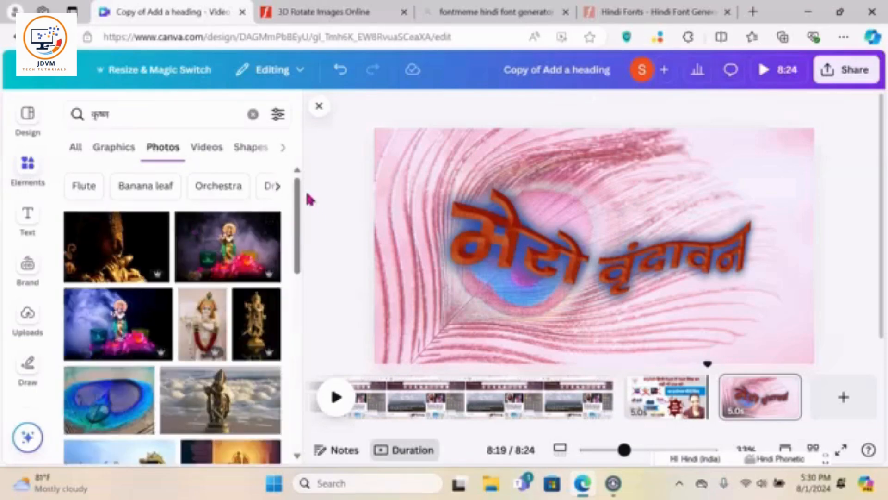
pyautogui.moveTo(300, 199); pyautogui.dragTo(308, 179)
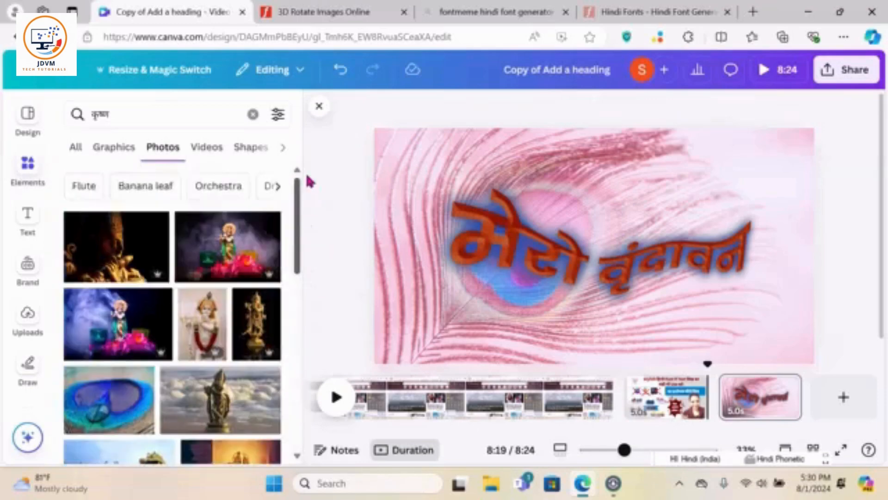
# - Add the line-art Krishna with flute from the graphics results, enlarge it and place it along the page's right edge
pyautogui.click(117, 148)
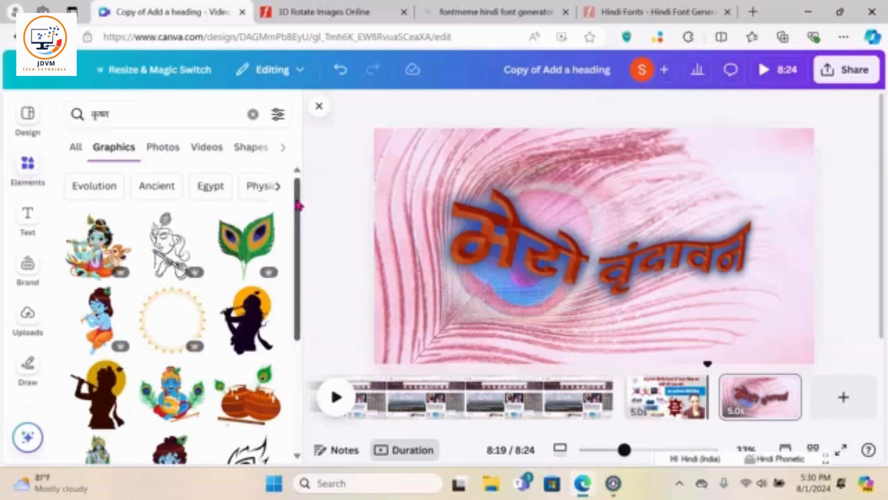
pyautogui.scroll(-5, 295, 204)
pyautogui.scroll(5, 304, 206)
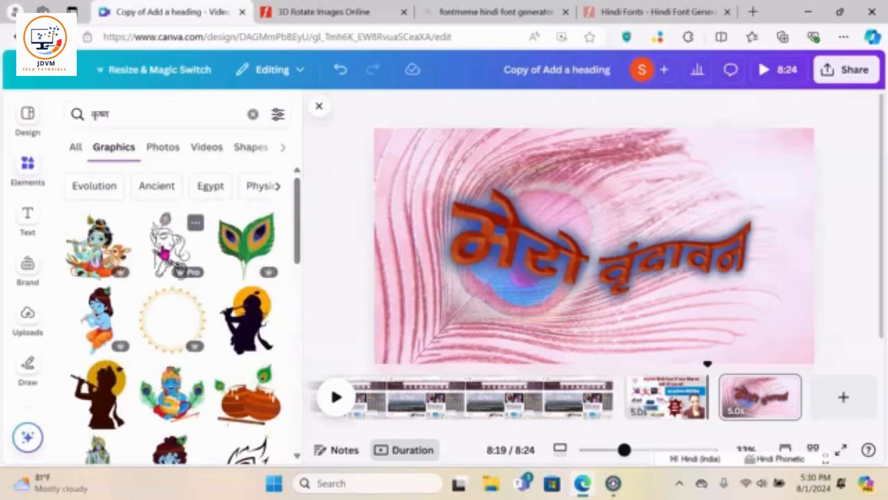
pyautogui.click(179, 270)
pyautogui.moveTo(597, 229); pyautogui.dragTo(686, 168)
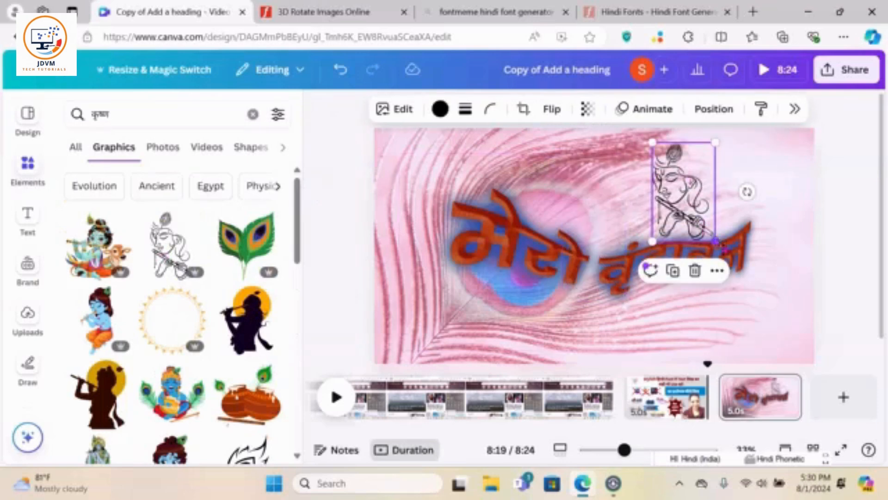
pyautogui.moveTo(717, 242); pyautogui.dragTo(803, 312)
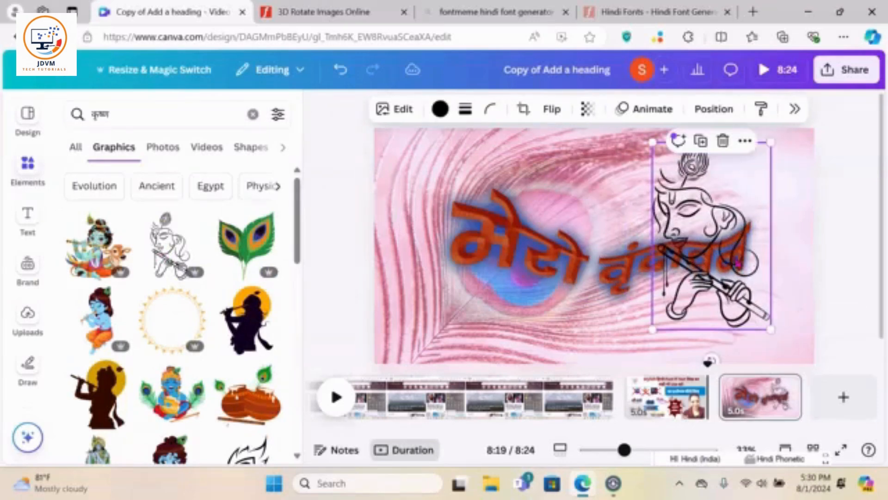
pyautogui.moveTo(738, 263); pyautogui.dragTo(781, 244)
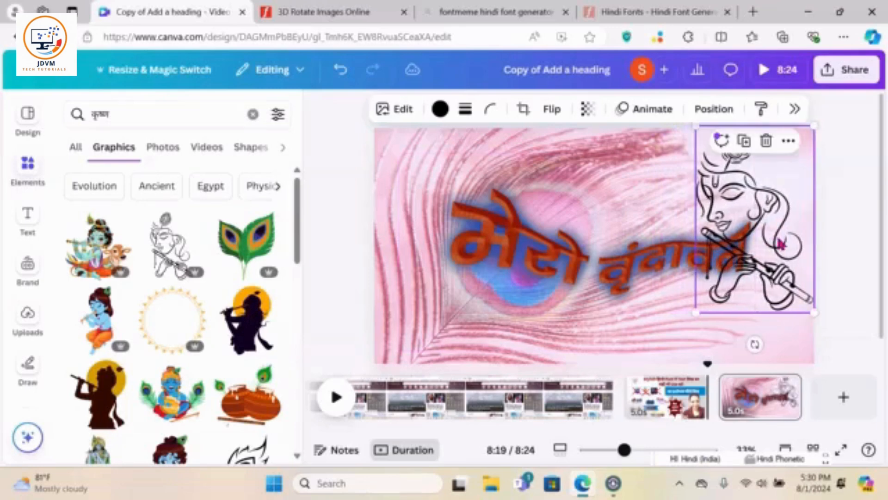
# - Send the Krishna line drawing one layer backward, behind the Hindi text
pyautogui.rightClick(737, 213)
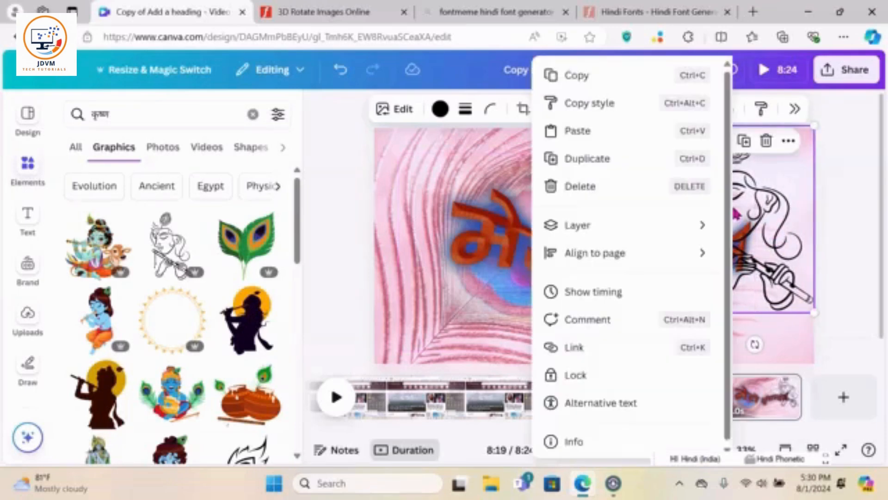
pyautogui.moveTo(586, 237)
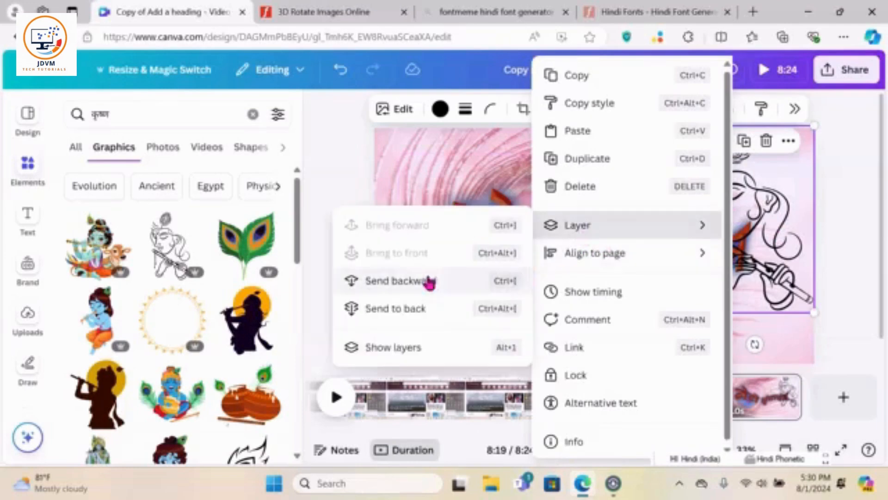
pyautogui.click(424, 291)
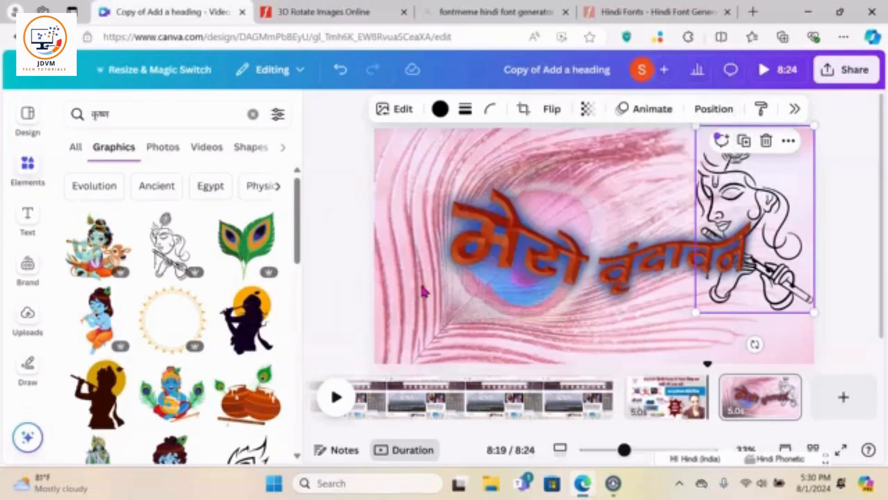
pyautogui.click(848, 247)
# - Shrink the Hindi text image so it ends just left of the Krishna drawing
pyautogui.click(724, 257)
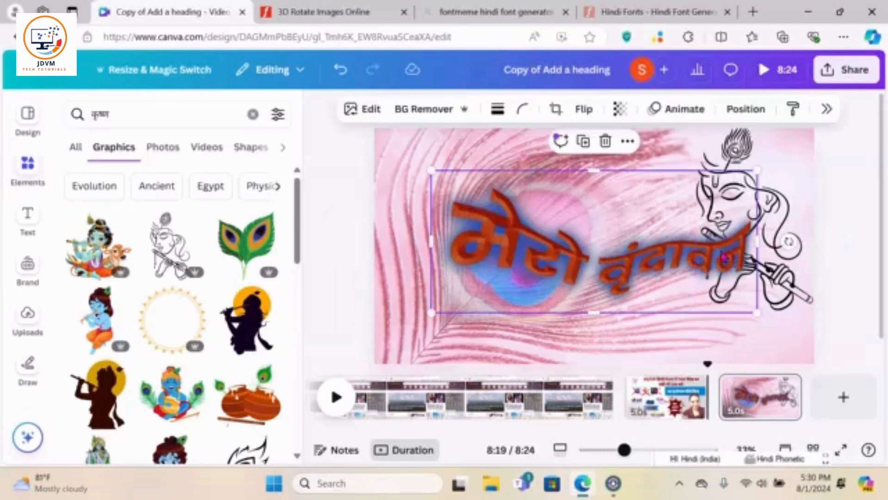
pyautogui.moveTo(757, 170); pyautogui.dragTo(697, 193)
pyautogui.click(840, 161)
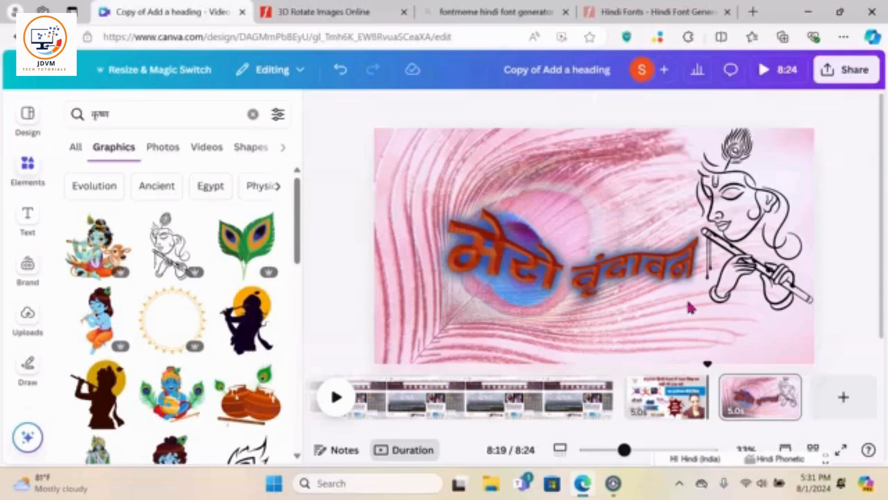
# - Add the clay butter pots with peacock feathers graphic, shrink it and place it in the page's lower-left corner
pyautogui.click(250, 396)
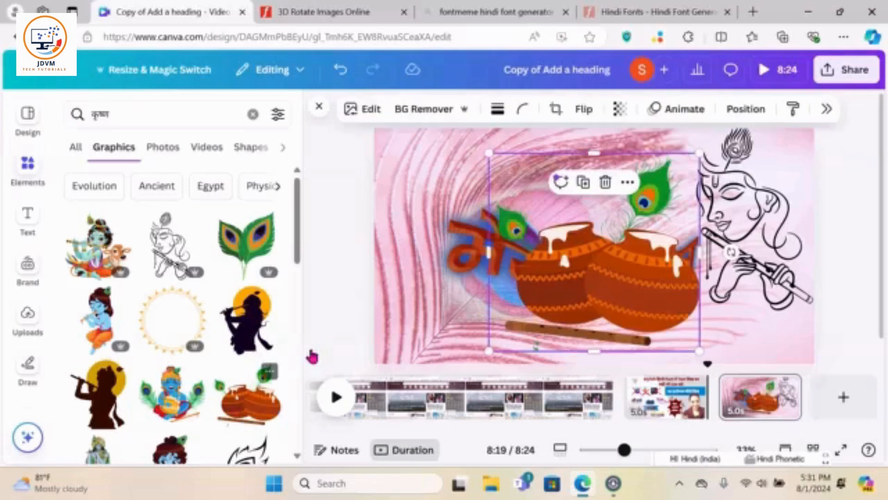
pyautogui.moveTo(484, 149); pyautogui.dragTo(589, 246)
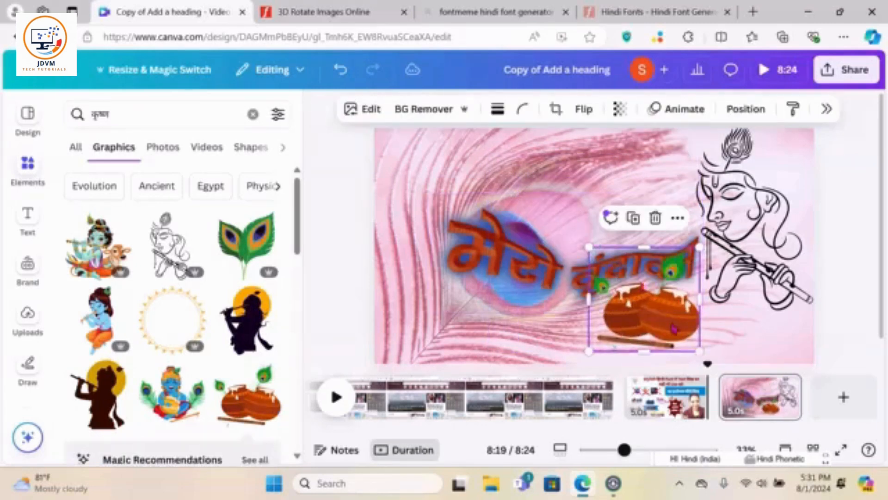
pyautogui.moveTo(676, 327); pyautogui.dragTo(460, 354)
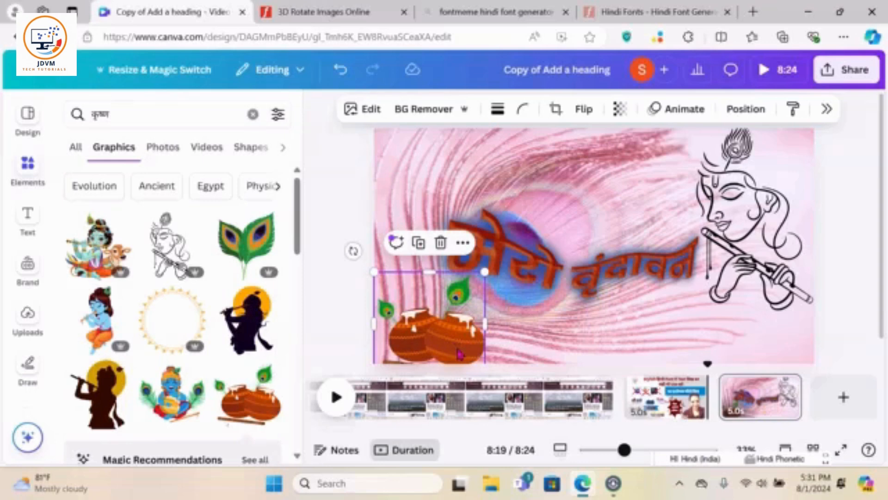
pyautogui.click(868, 182)
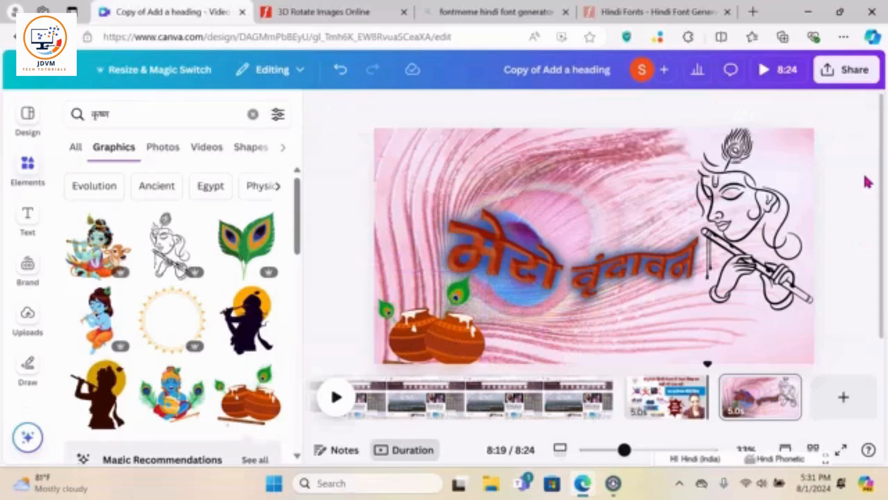